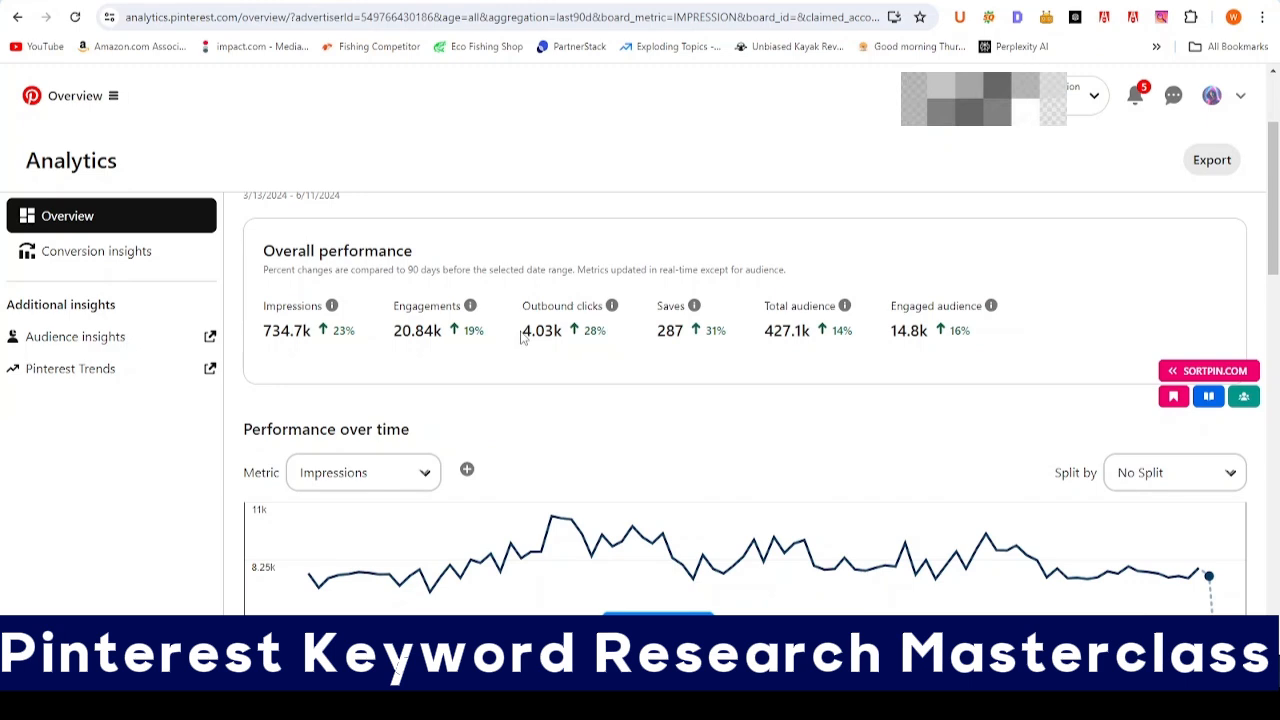
Step: Highlight the outbound clicks and impressions figures in the overall performance summary
left_click_drag(520, 338, 558, 338)
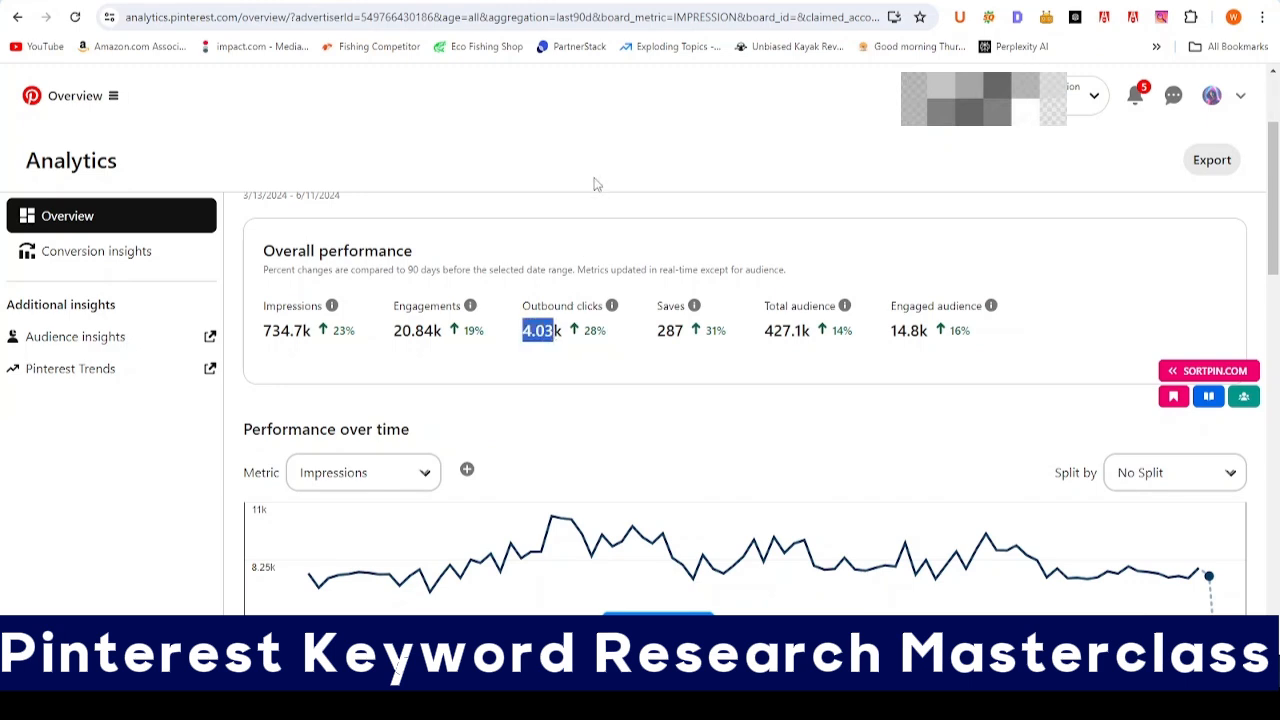
left_click_drag(264, 338, 314, 342)
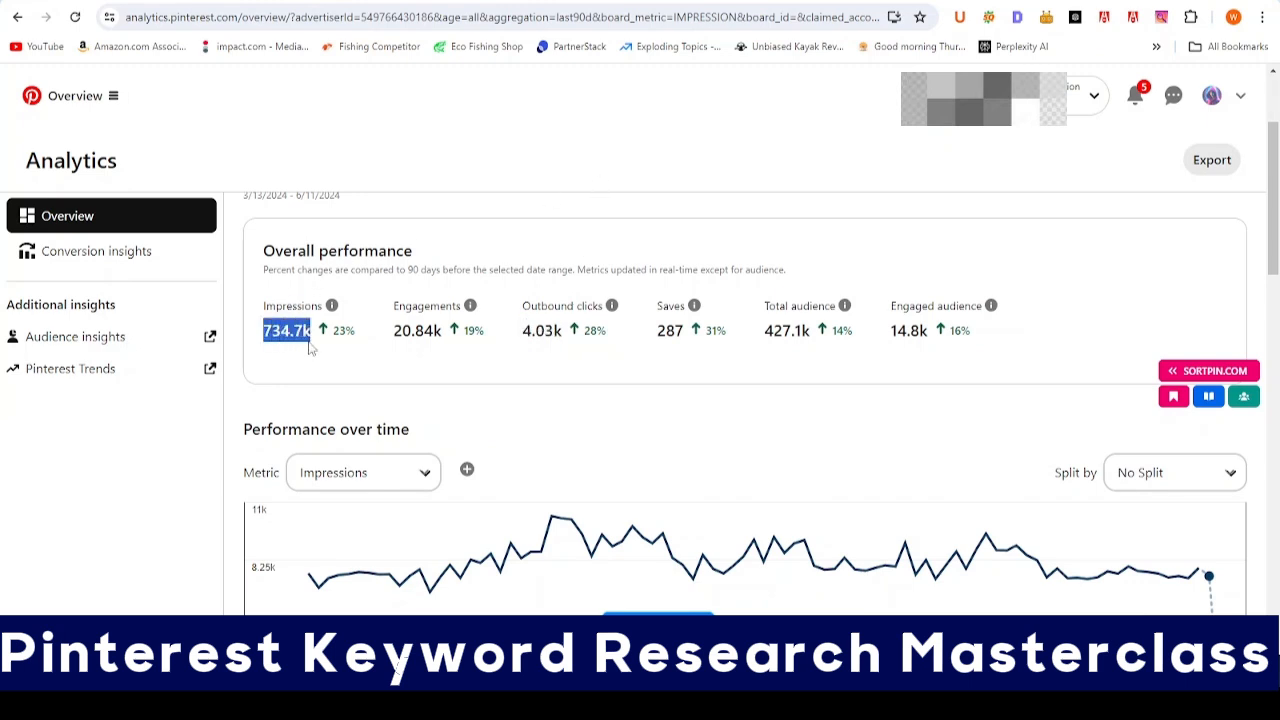
left_click(449, 170)
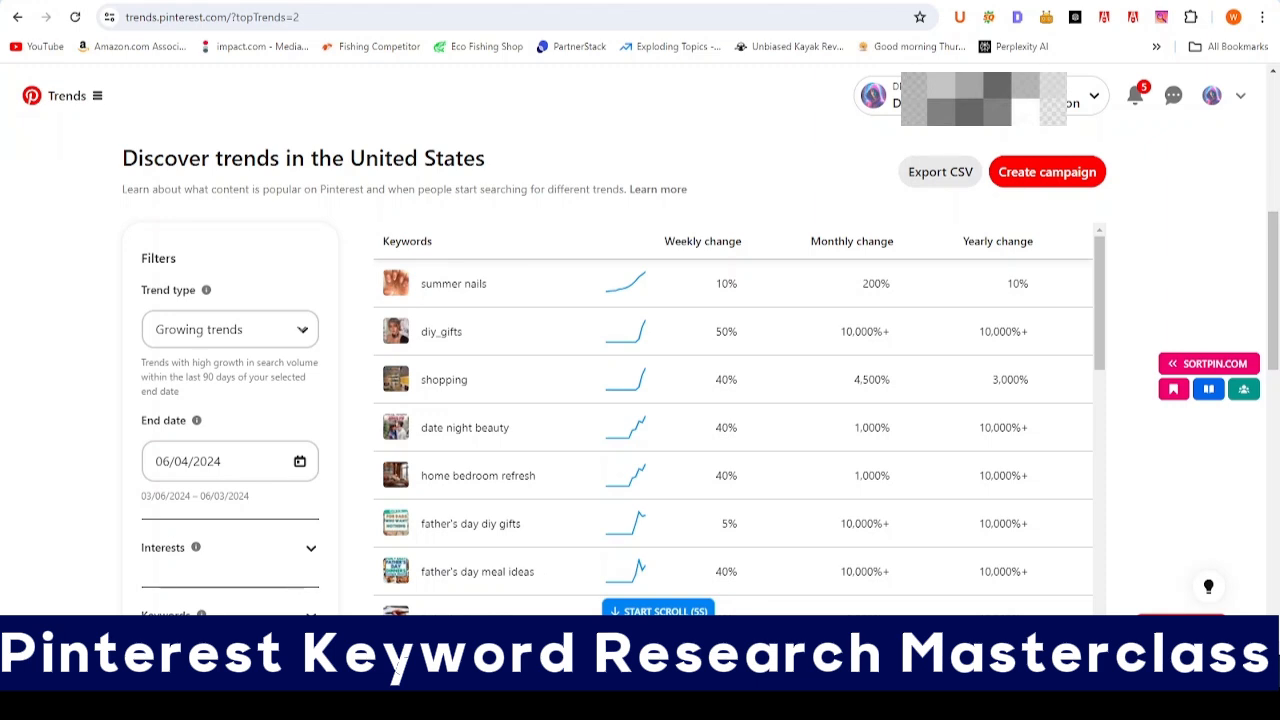
Step: Filter the growing trends in the United States by the keyword "home decor"
scroll(557, 359, "up", 1)
scroll(557, 359, "down", 1)
scroll(510, 312, "down", 2)
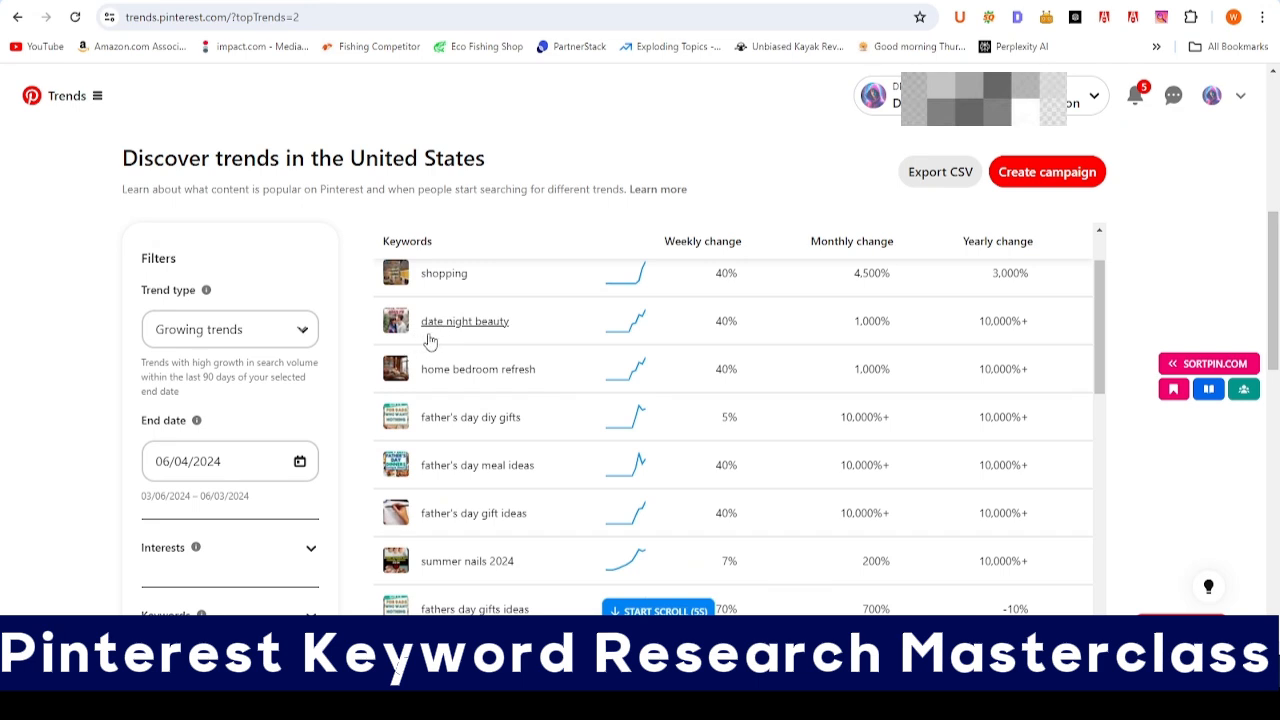
scroll(471, 344, "down", 2)
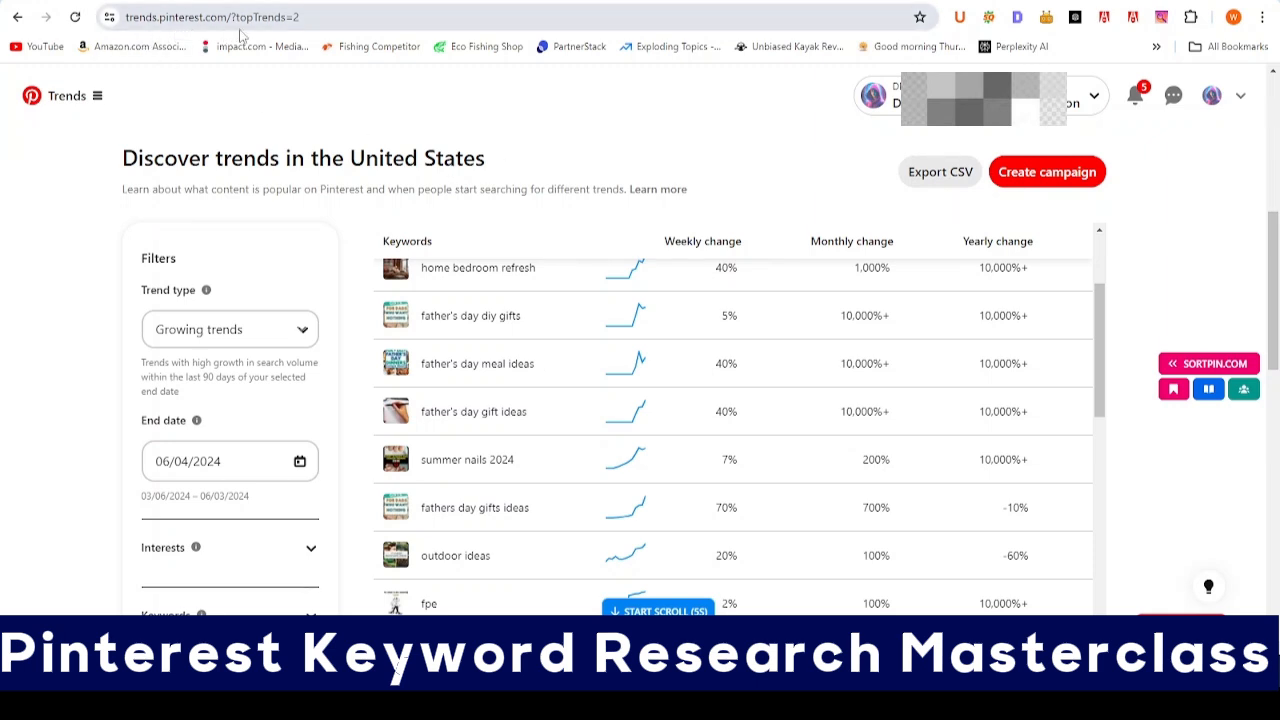
scroll(243, 137, "down", 2)
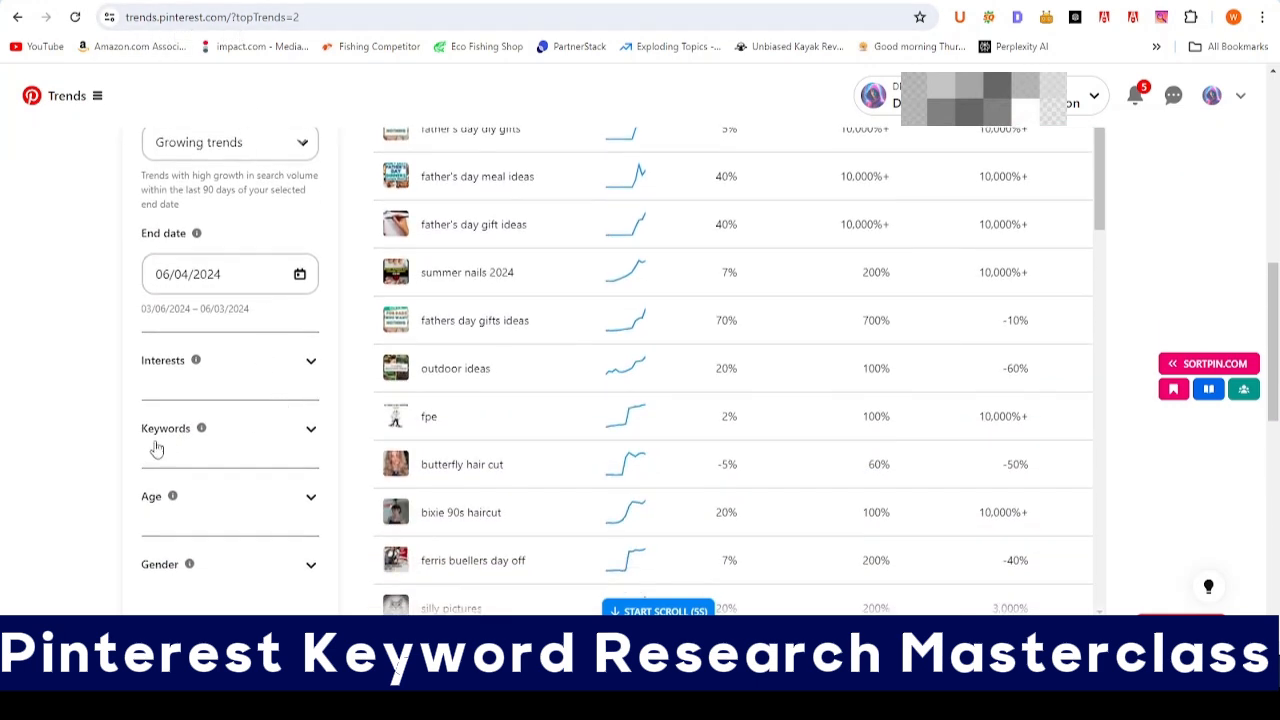
left_click(309, 432)
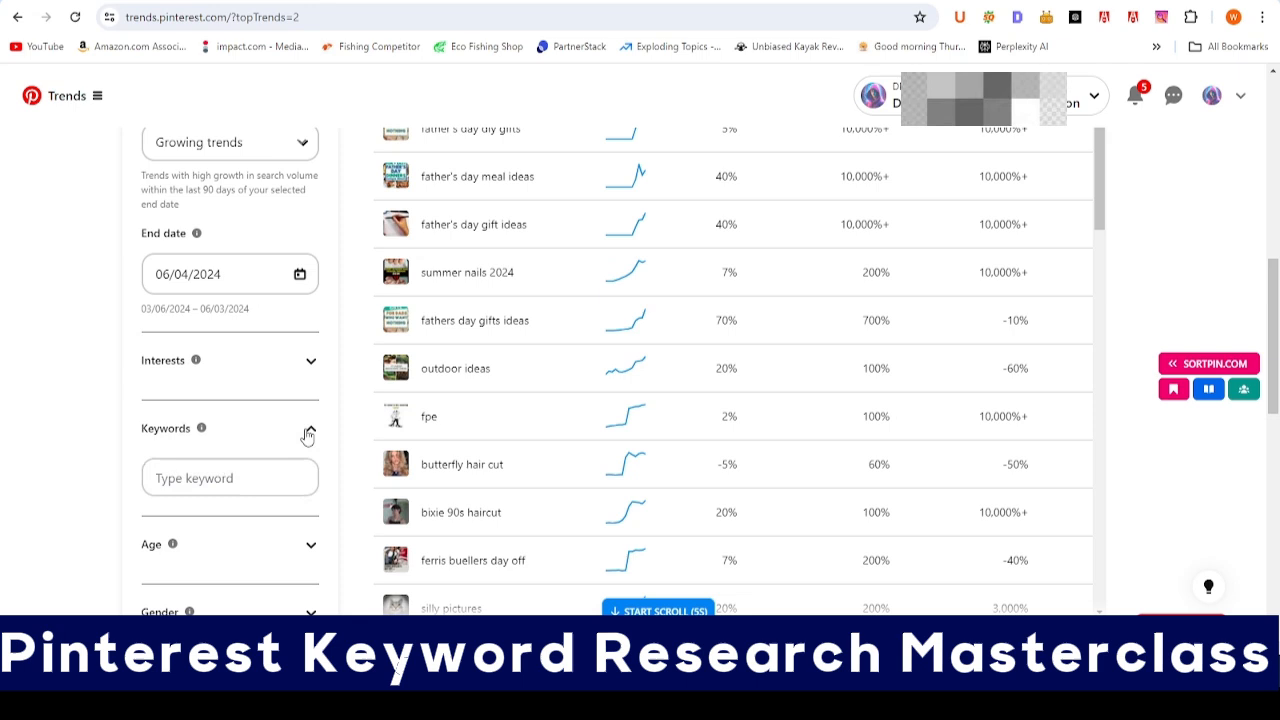
left_click(222, 479)
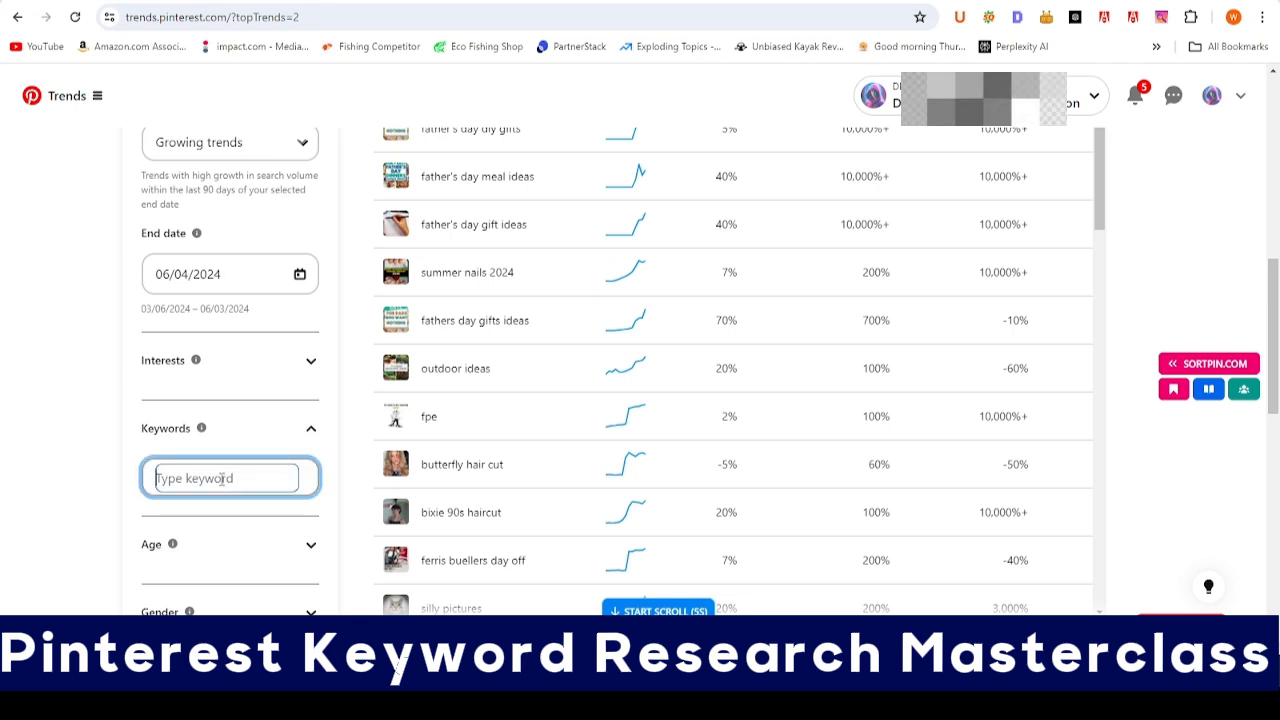
scroll(549, 539, "down", 4)
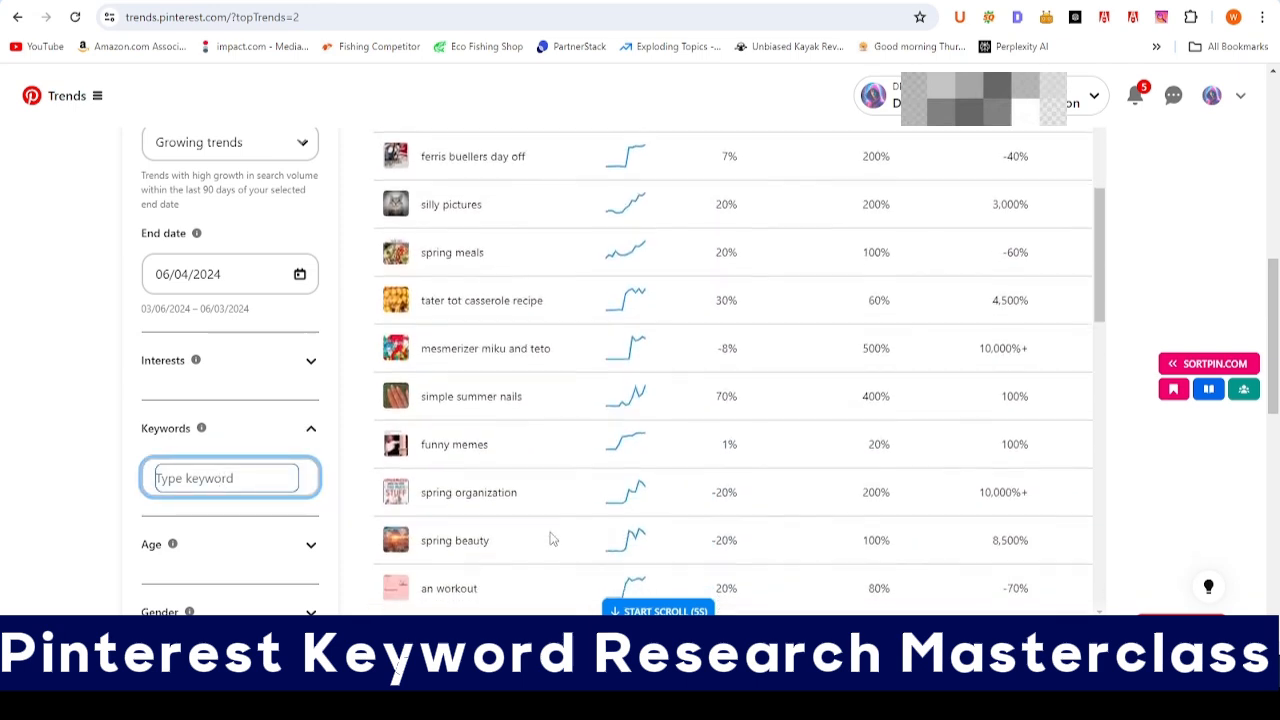
scroll(549, 539, "up", 3)
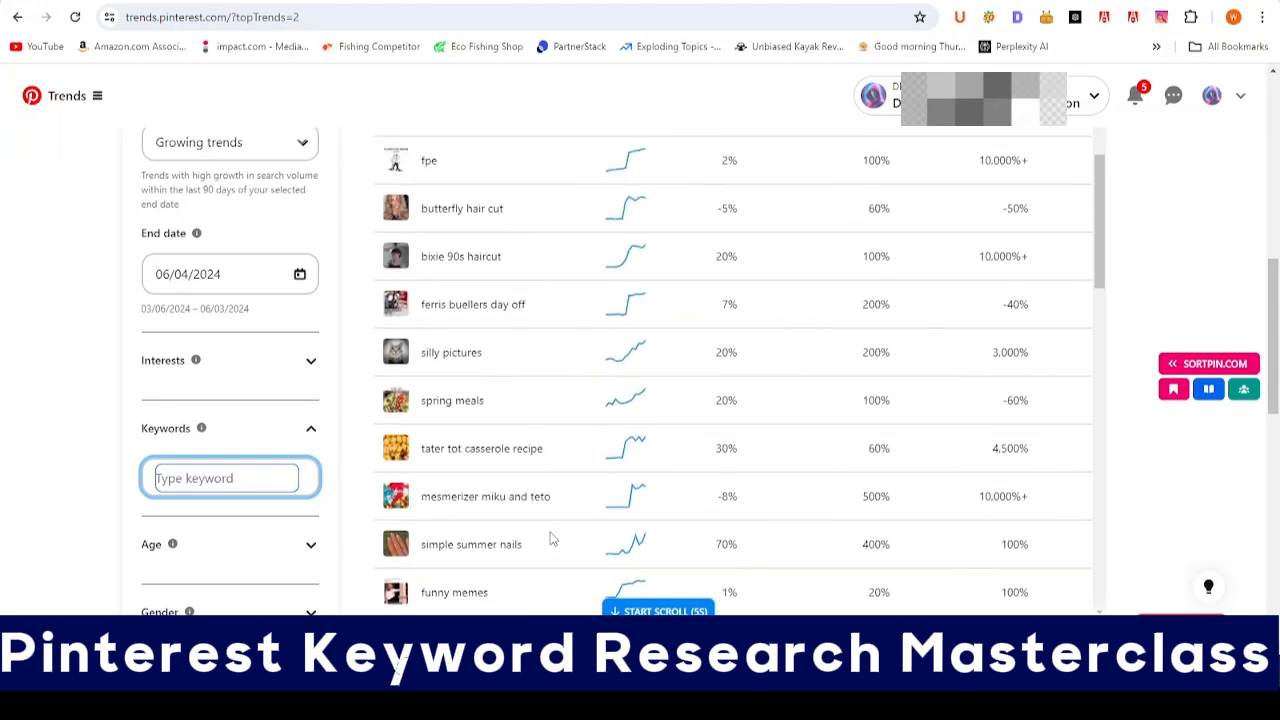
scroll(552, 540, "down", 3)
scroll(549, 537, "up", 5)
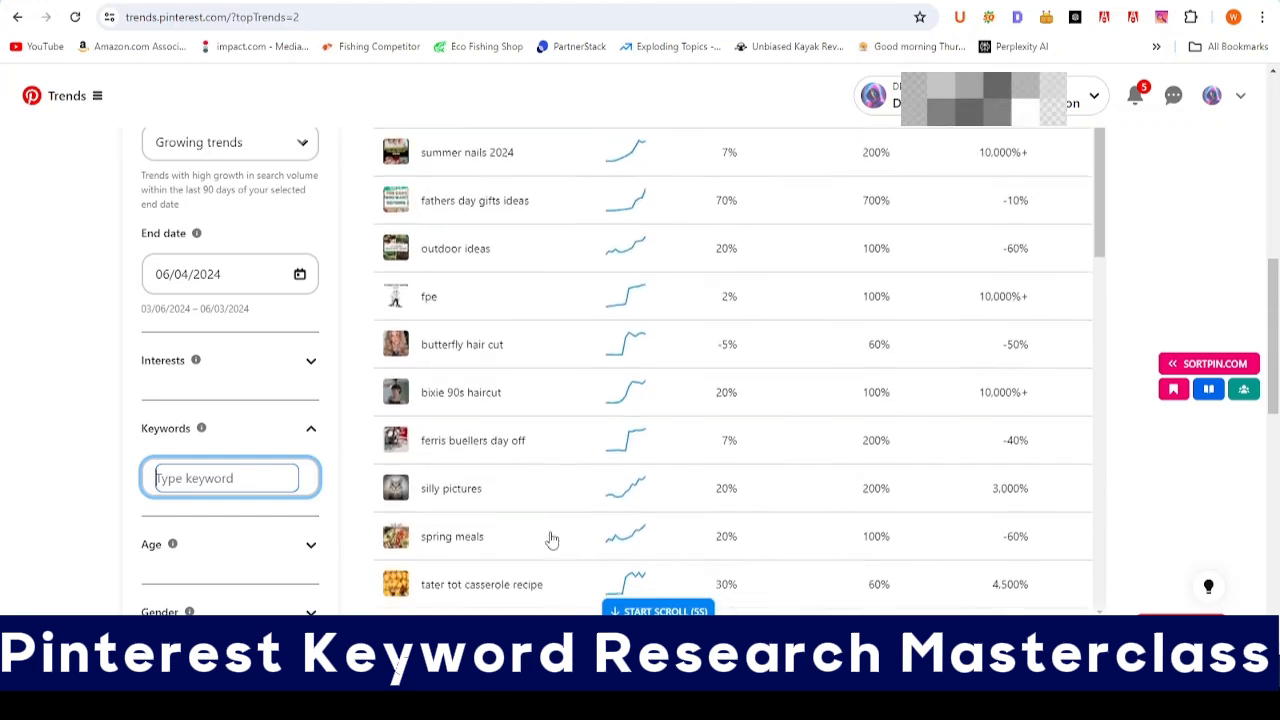
scroll(549, 537, "down", 3)
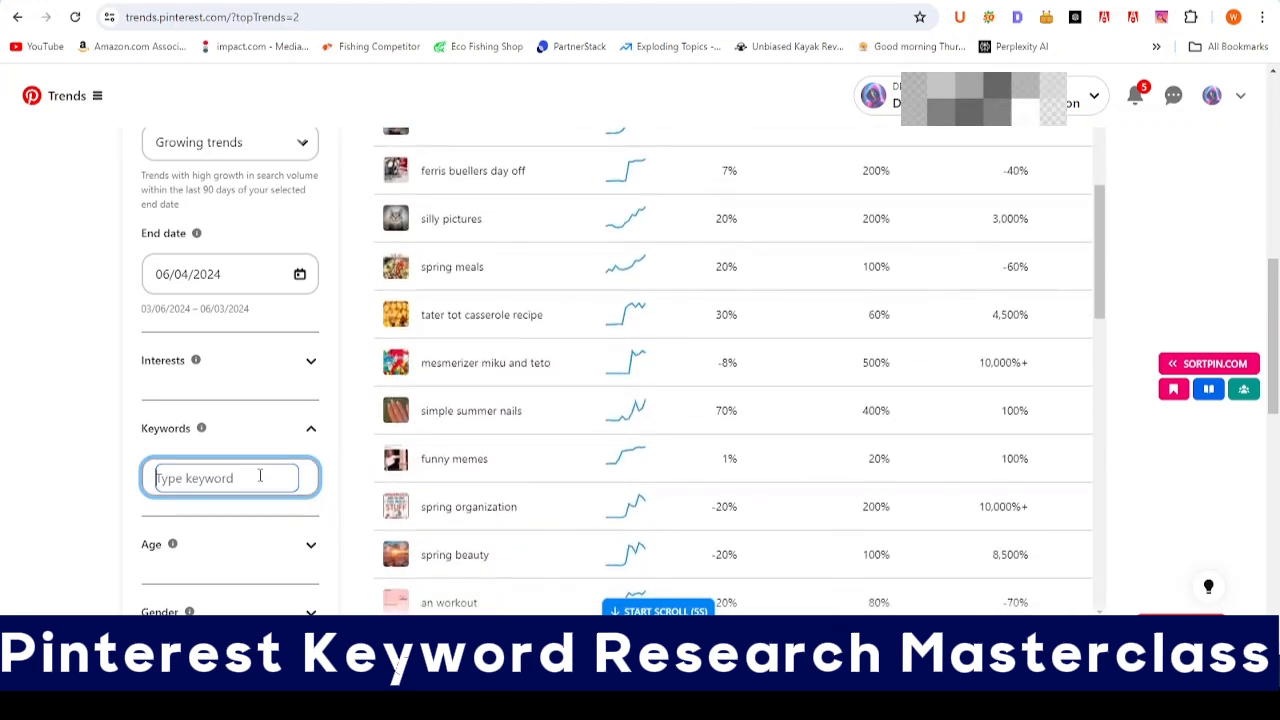
type("home decor")
key("Return")
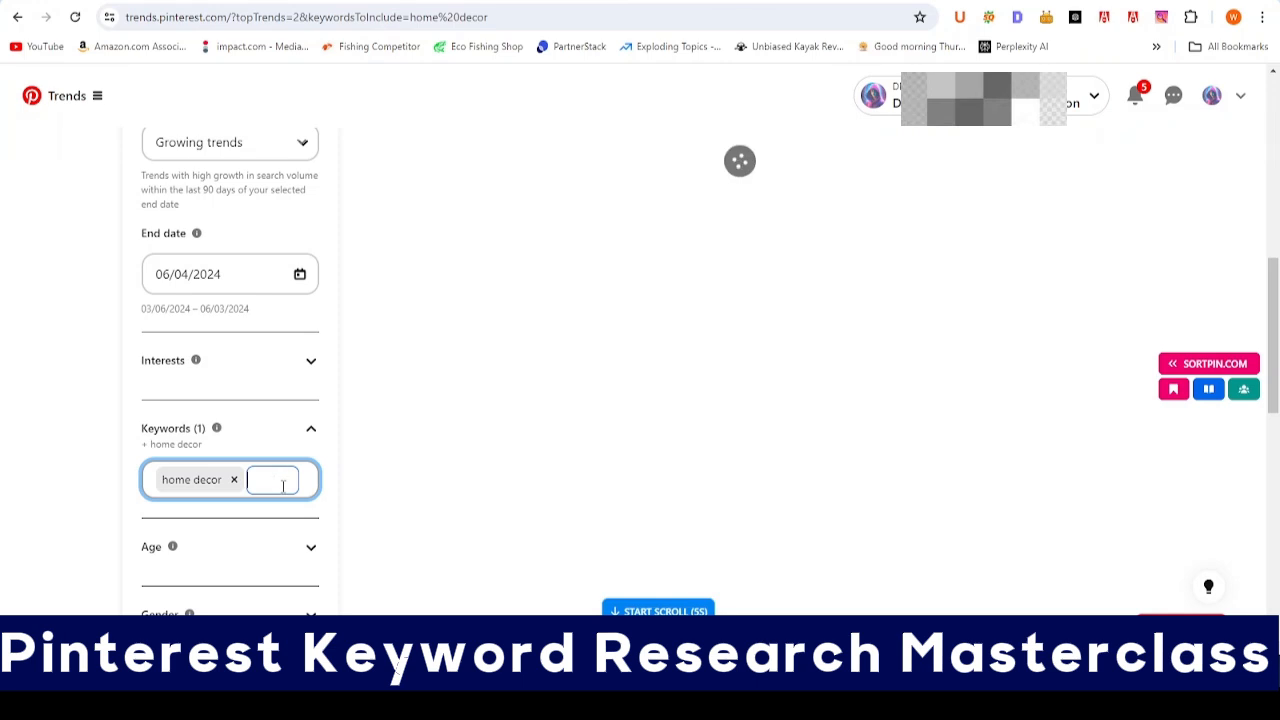
Step: Examine the monthly change of the "home decor inspo" keyword in the filtered trends
scroll(517, 329, "up", 3)
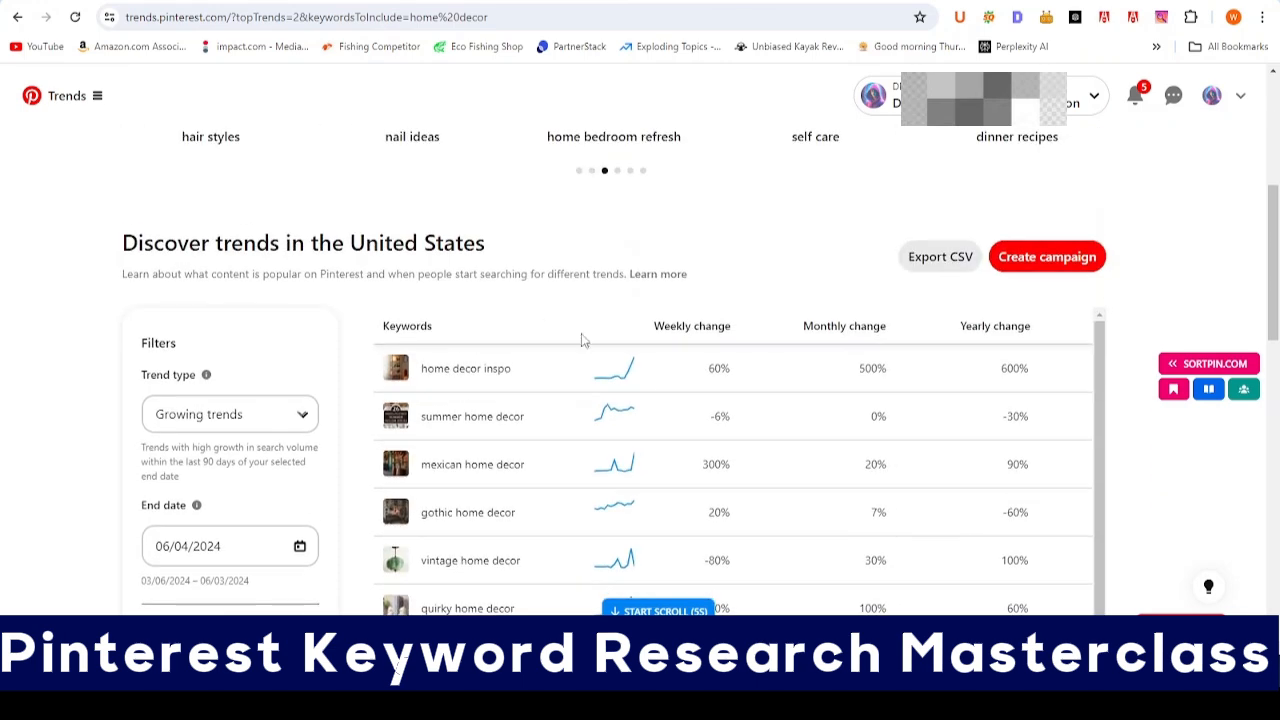
scroll(520, 385, "up", 1)
left_click_drag(857, 368, 890, 378)
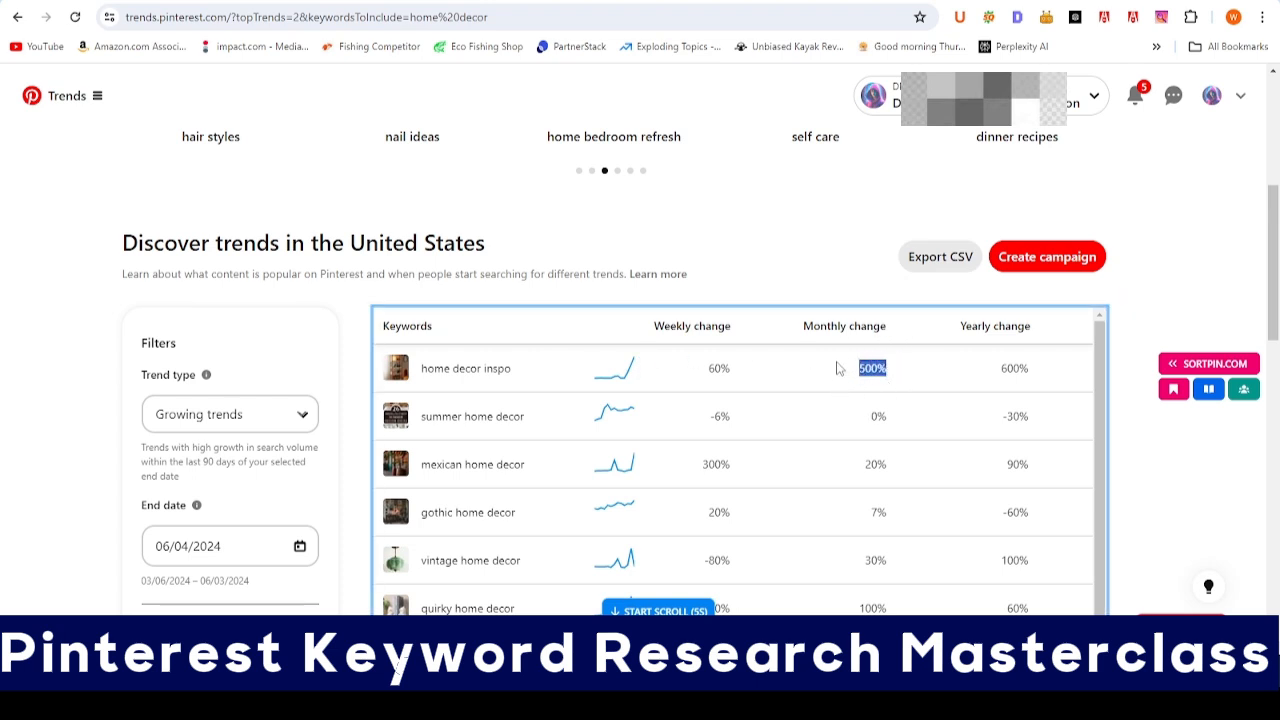
double_click(868, 369)
left_click(785, 230)
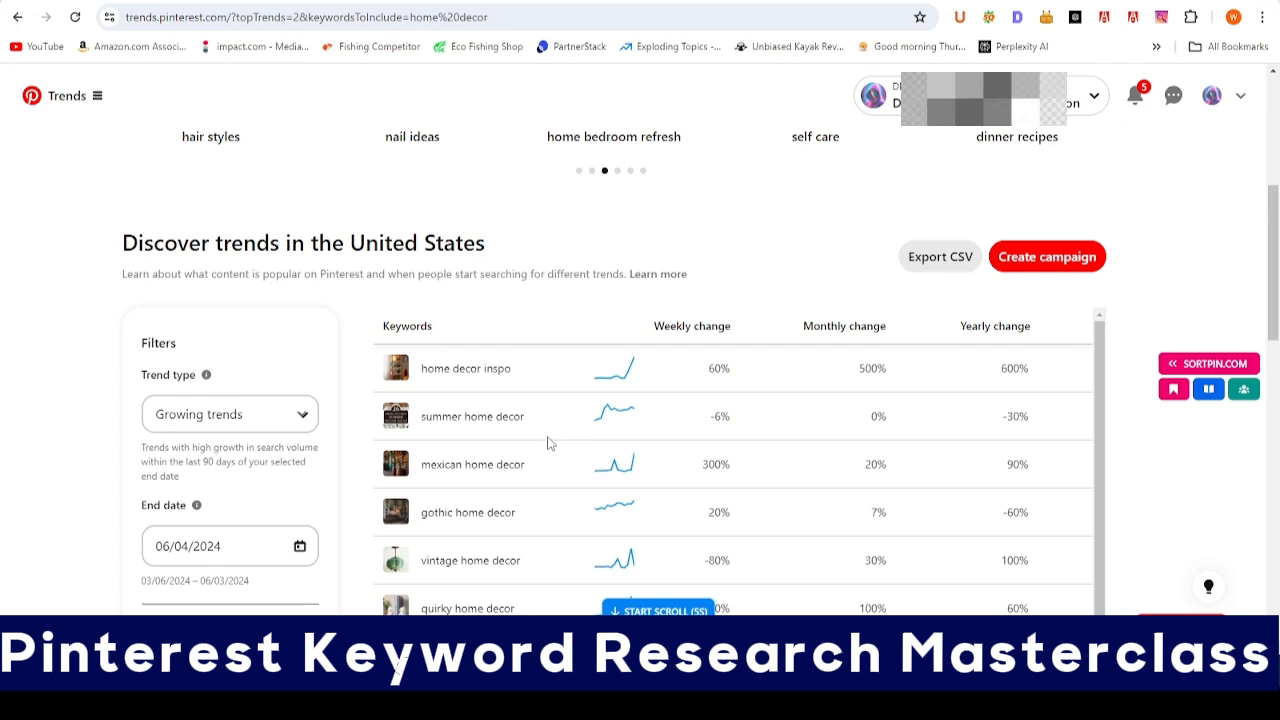
Step: Look through the remaining home decor keywords and their trend changes, highlighting part of "mexican home decor"
scroll(526, 437, "down", 1)
left_click_drag(526, 437, 508, 440)
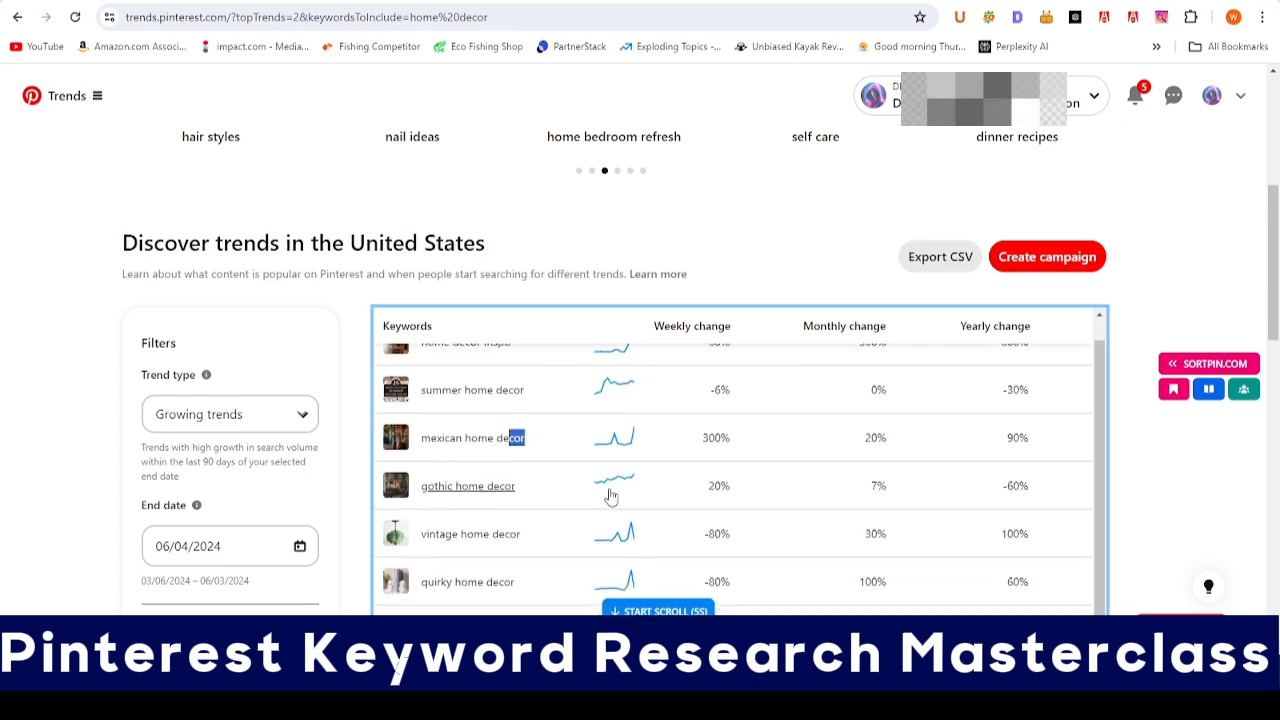
scroll(610, 495, "down", 3)
scroll(766, 486, "down", 1)
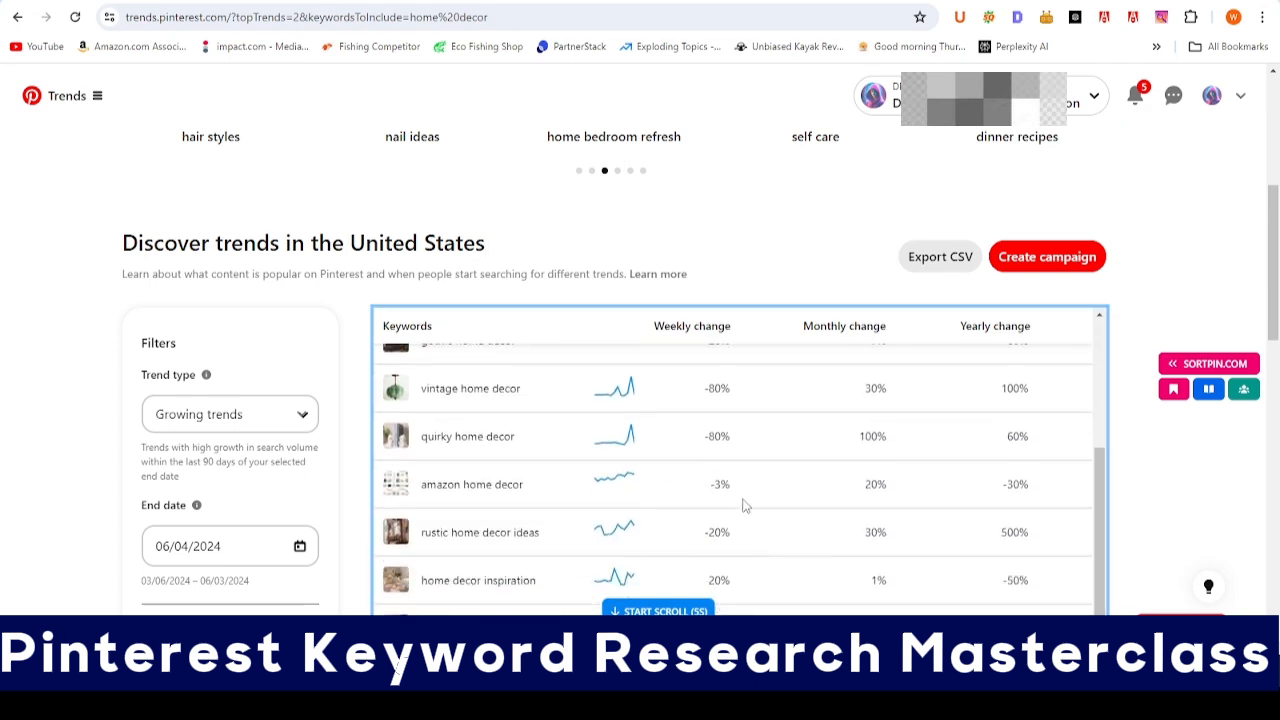
scroll(743, 503, "down", 3)
scroll(743, 505, "down", 4)
scroll(743, 508, "up", 5)
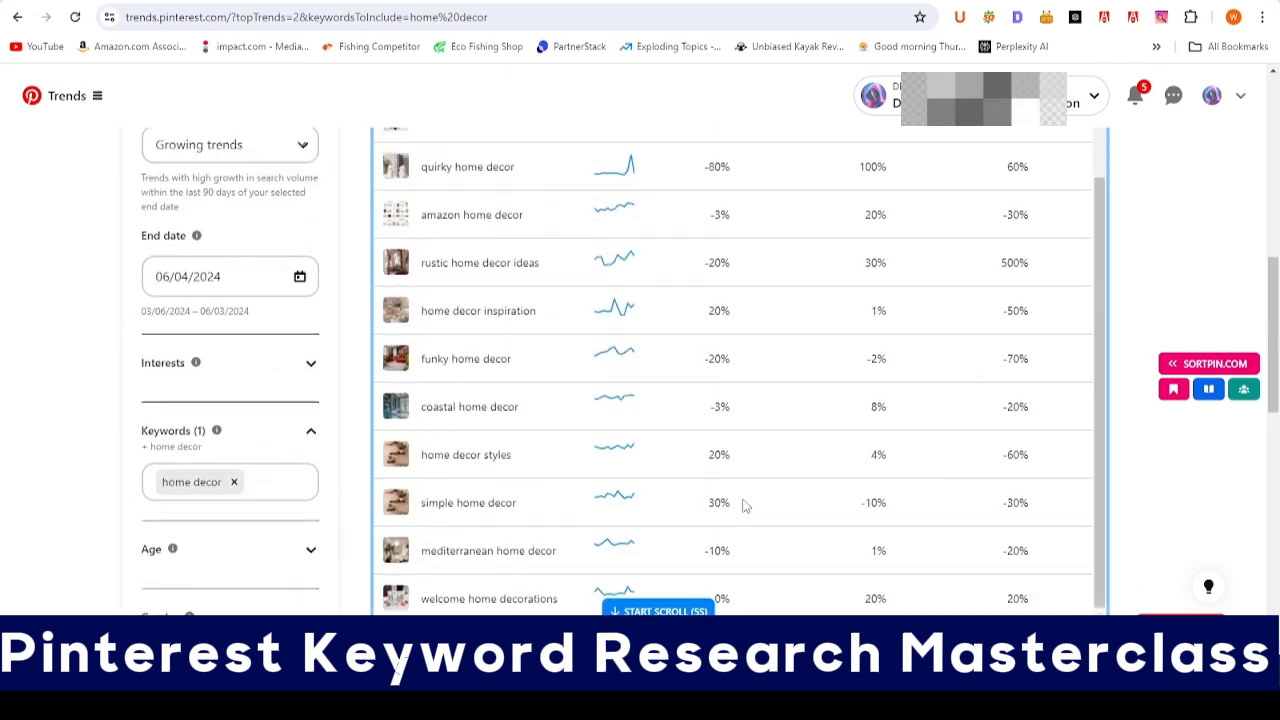
scroll(675, 373, "up", 2)
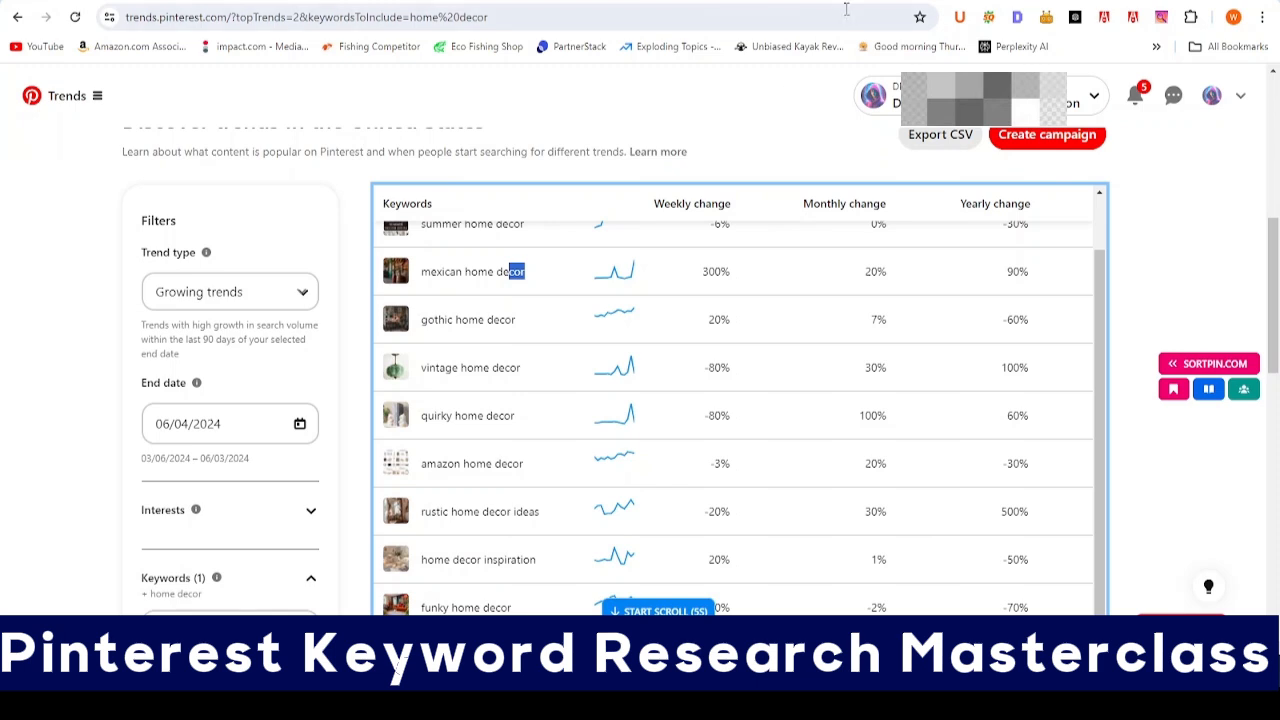
Step: Switch to the Create campaign page, start a manual campaign and resume the earlier draft
left_click(622, 2)
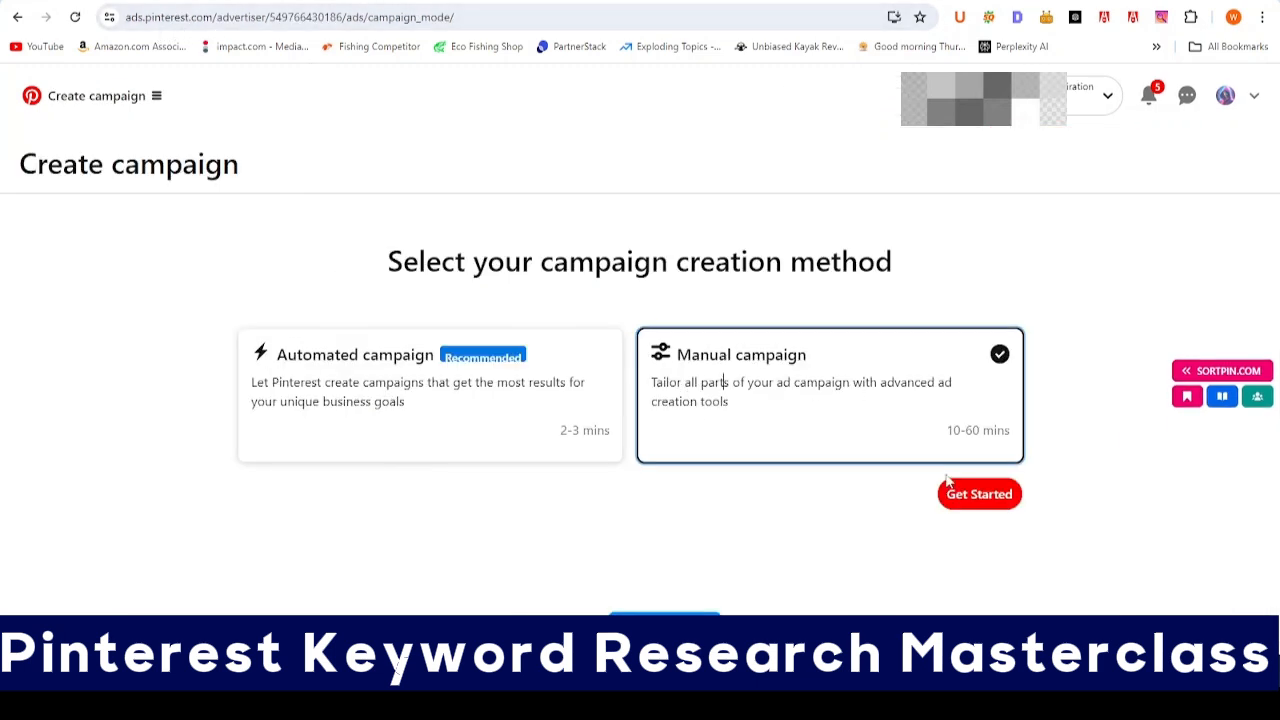
left_click(980, 495)
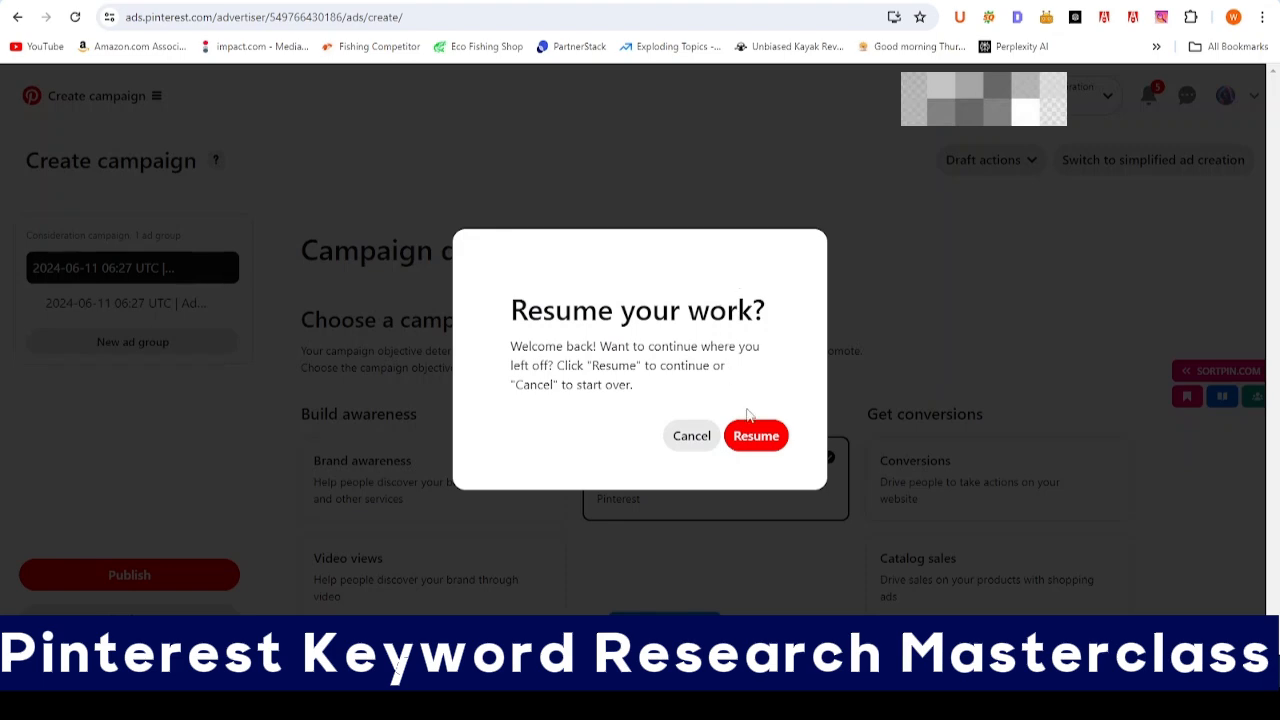
left_click(753, 437)
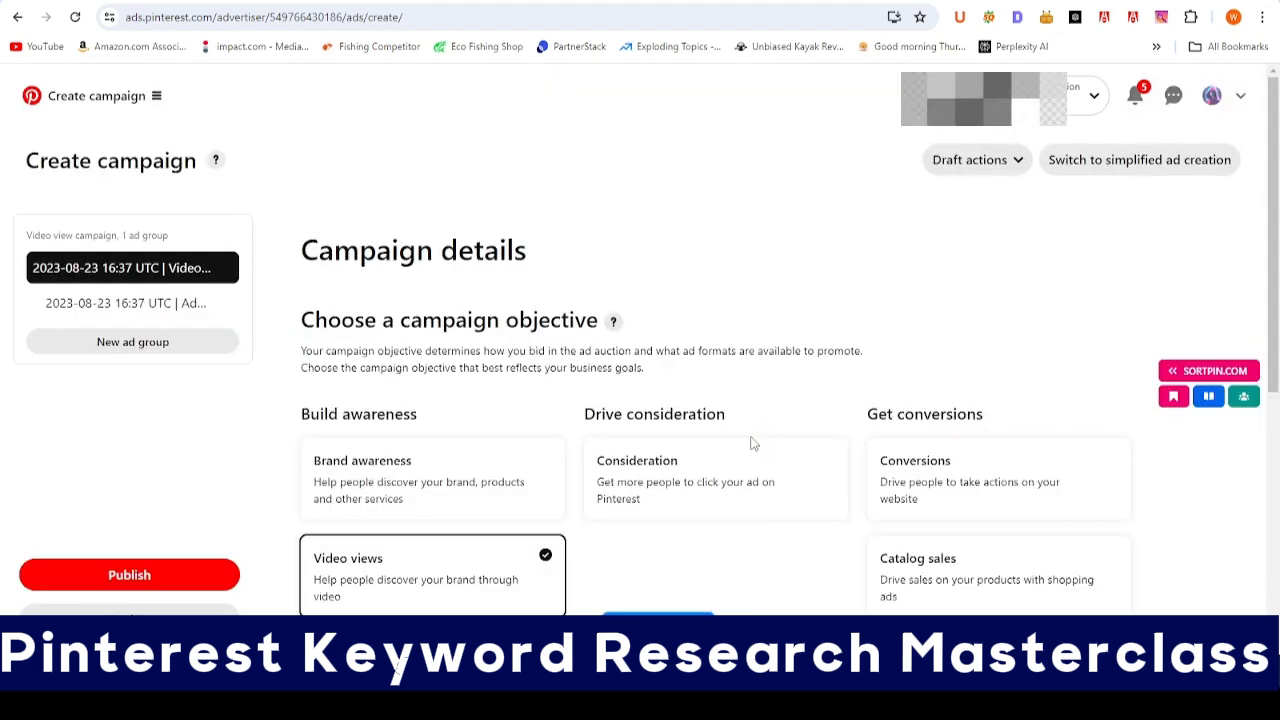
Step: Expand Interests and Keywords in the ad group's targeting details and bring up the keyword entry and related keyword search
scroll(737, 286, "down", 2)
scroll(737, 277, "down", 4)
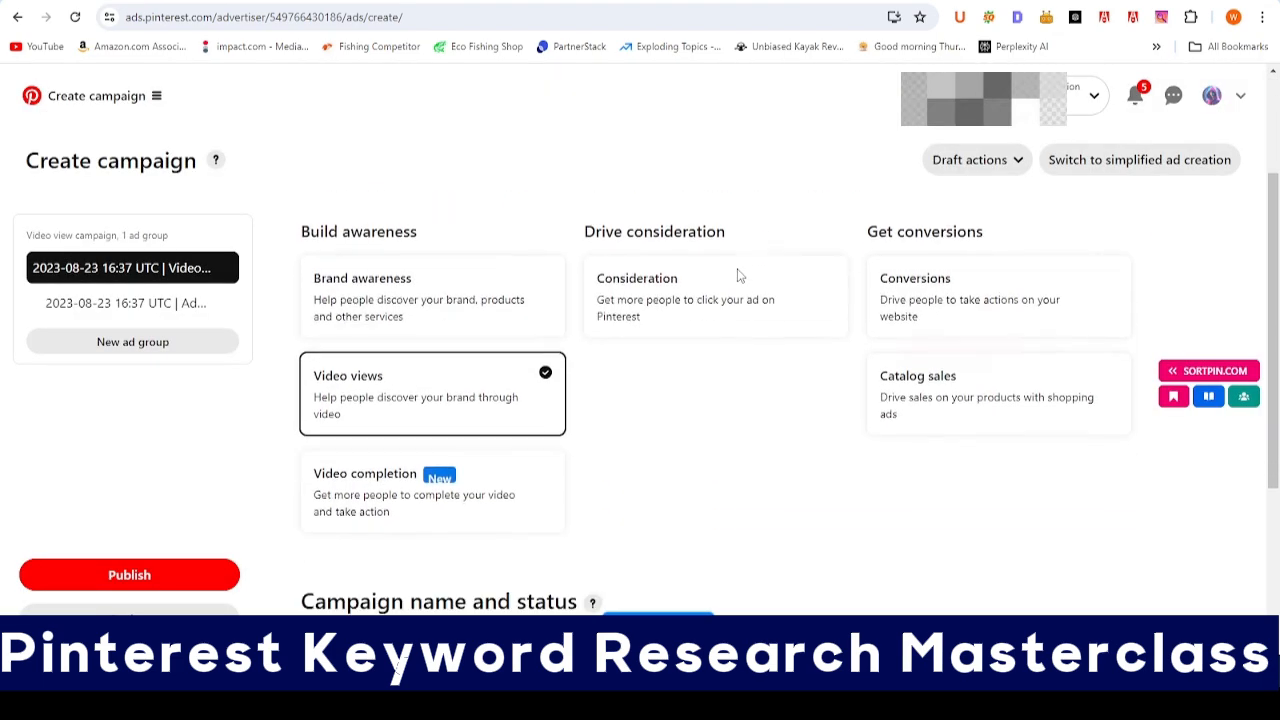
left_click(336, 558)
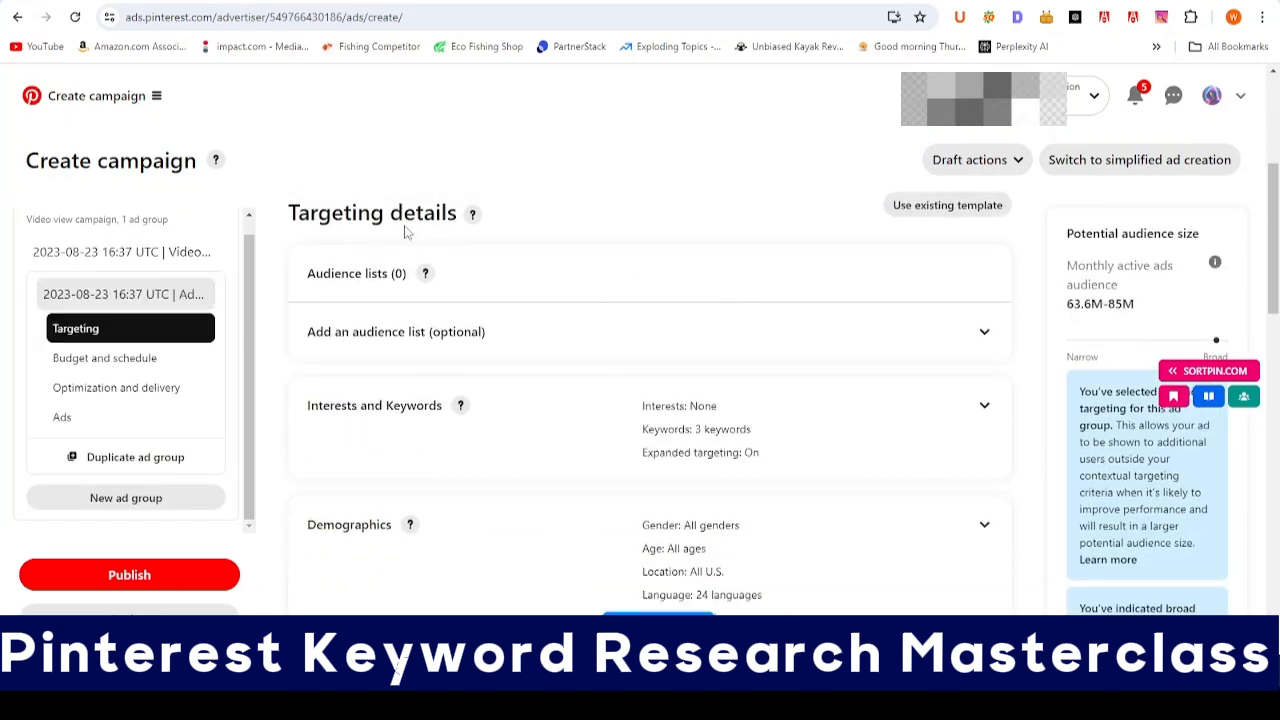
left_click(990, 412)
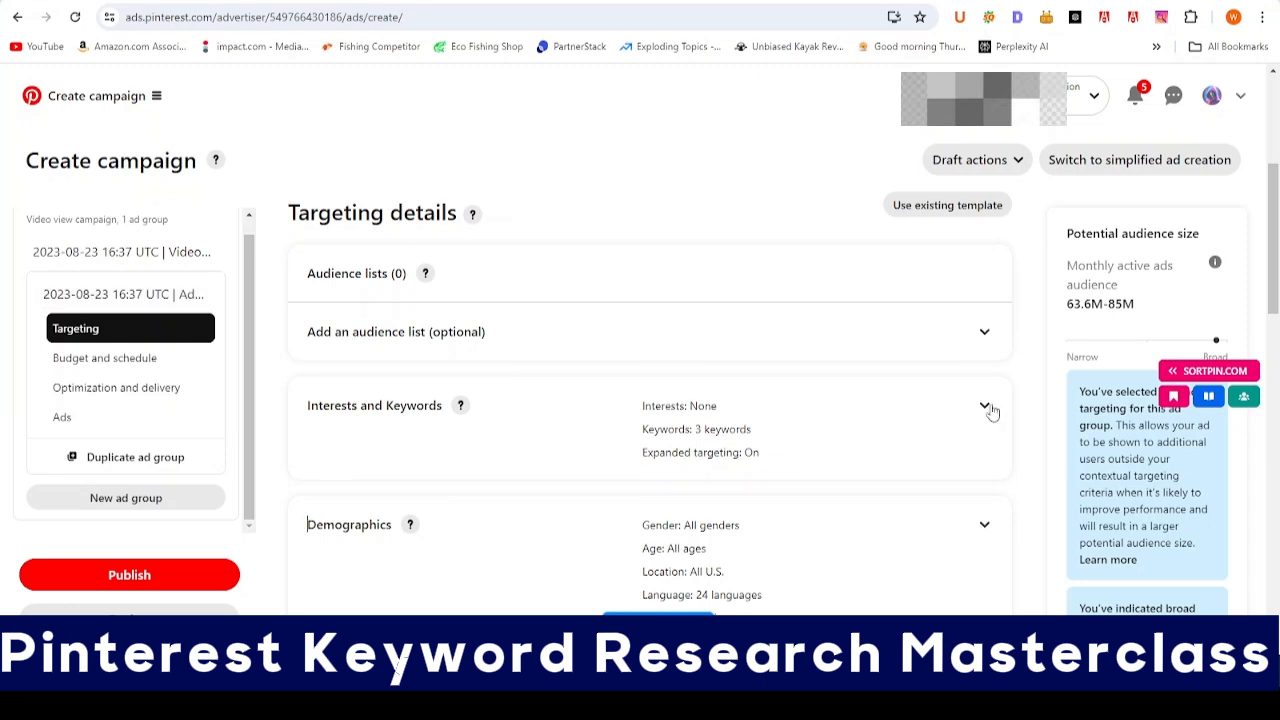
left_click(990, 412)
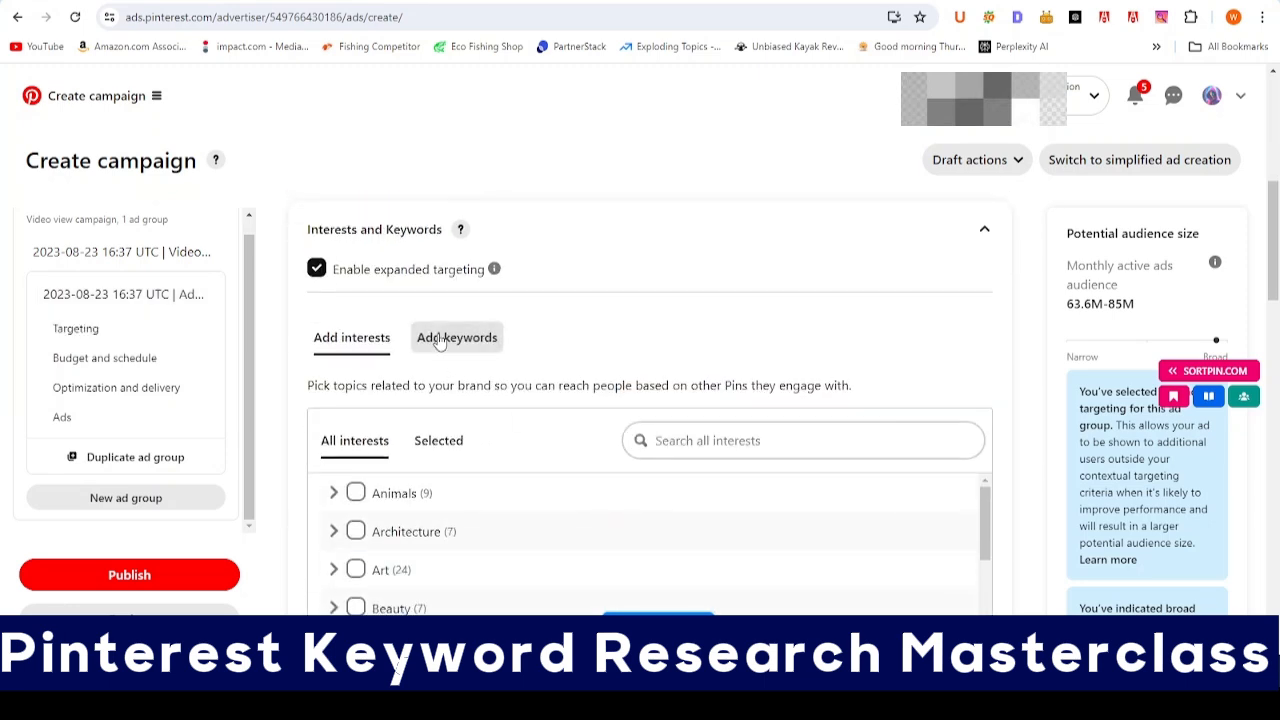
left_click(438, 341)
left_click(711, 508)
scroll(711, 508, "down", 2)
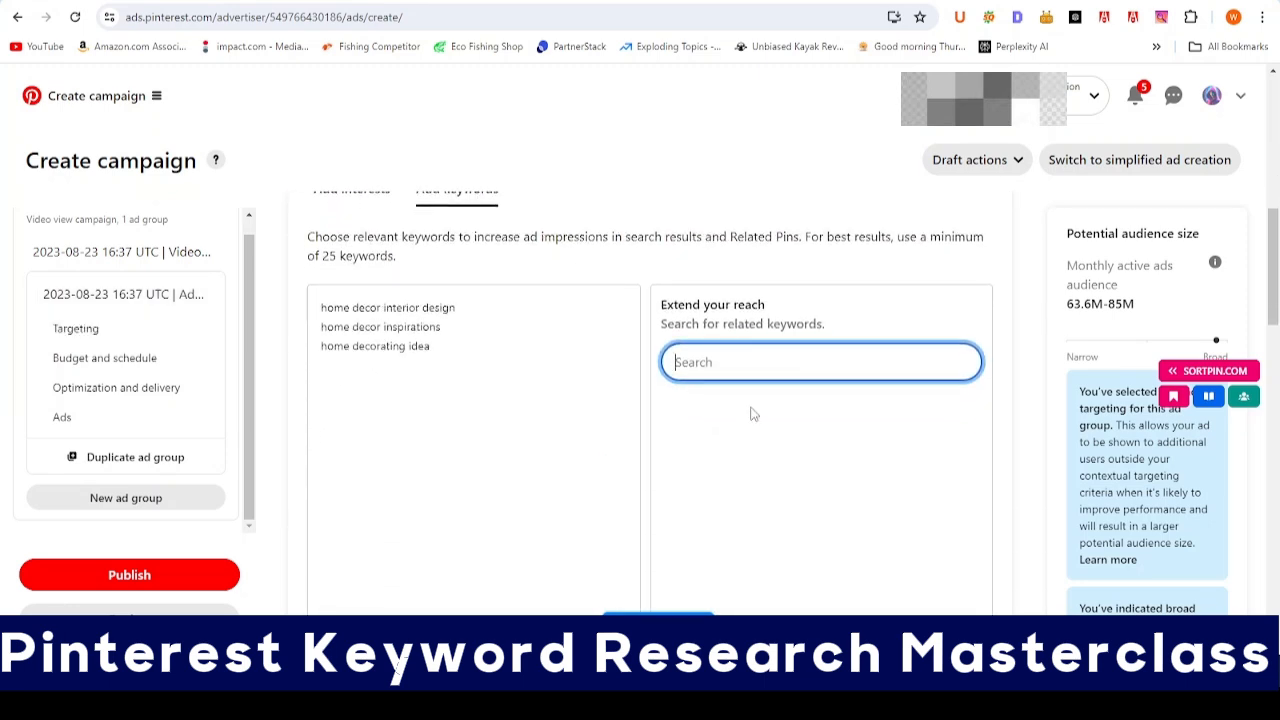
Step: Delete all existing keywords from the ad group's keyword list
triple_click(544, 342)
key("ctrl+a")
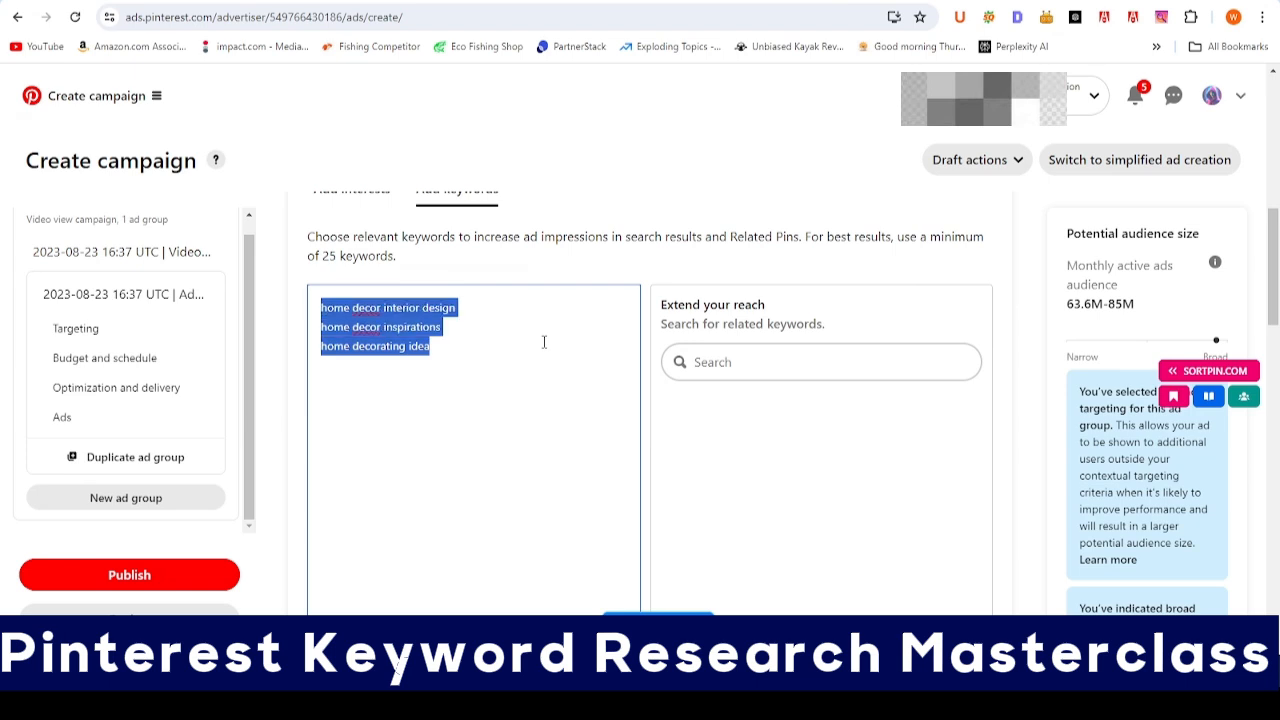
key("BackSpace")
Step: Search for related keywords using the suggested term "home decor" and look through the results with their monthly searches
left_click(714, 362)
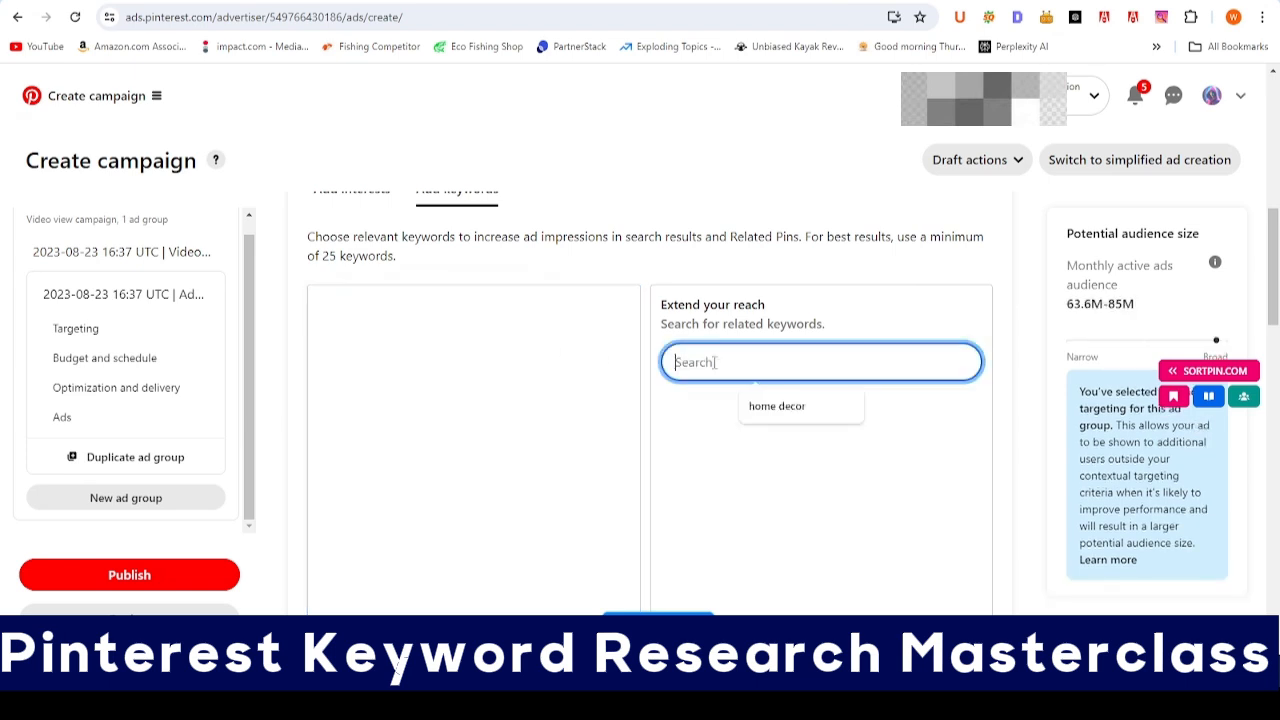
left_click(776, 405)
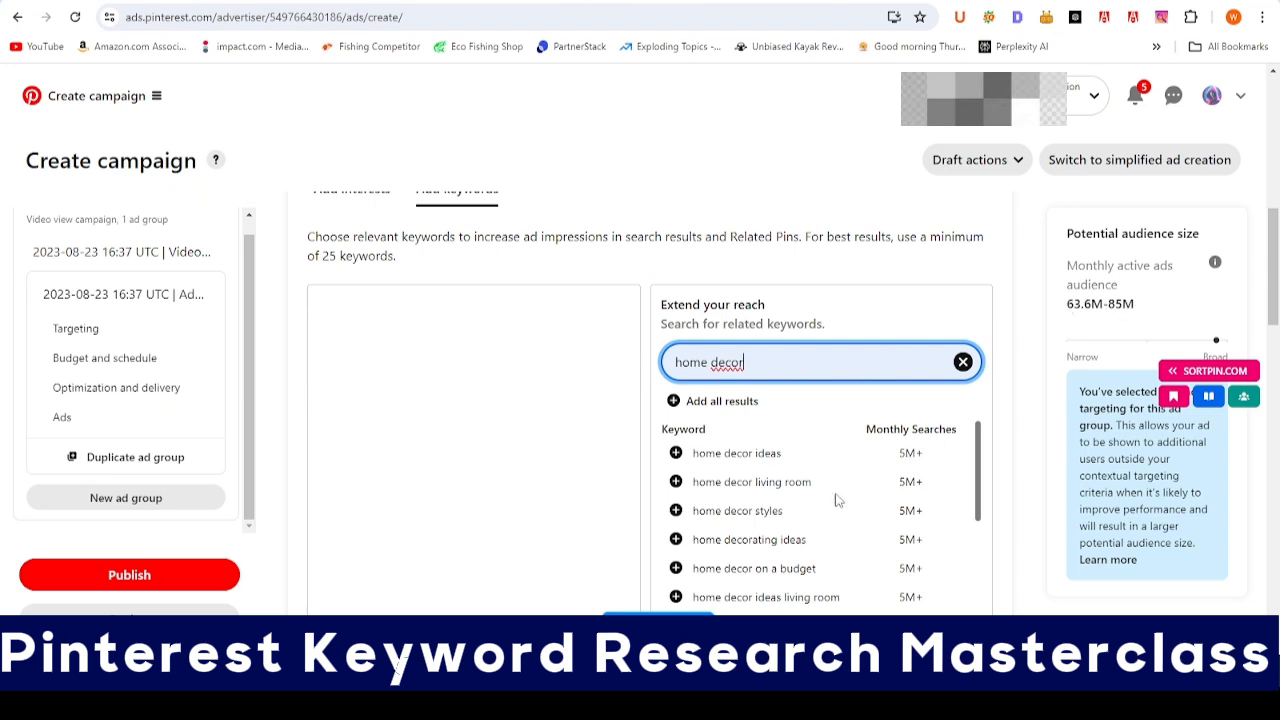
scroll(734, 477, "down", 5)
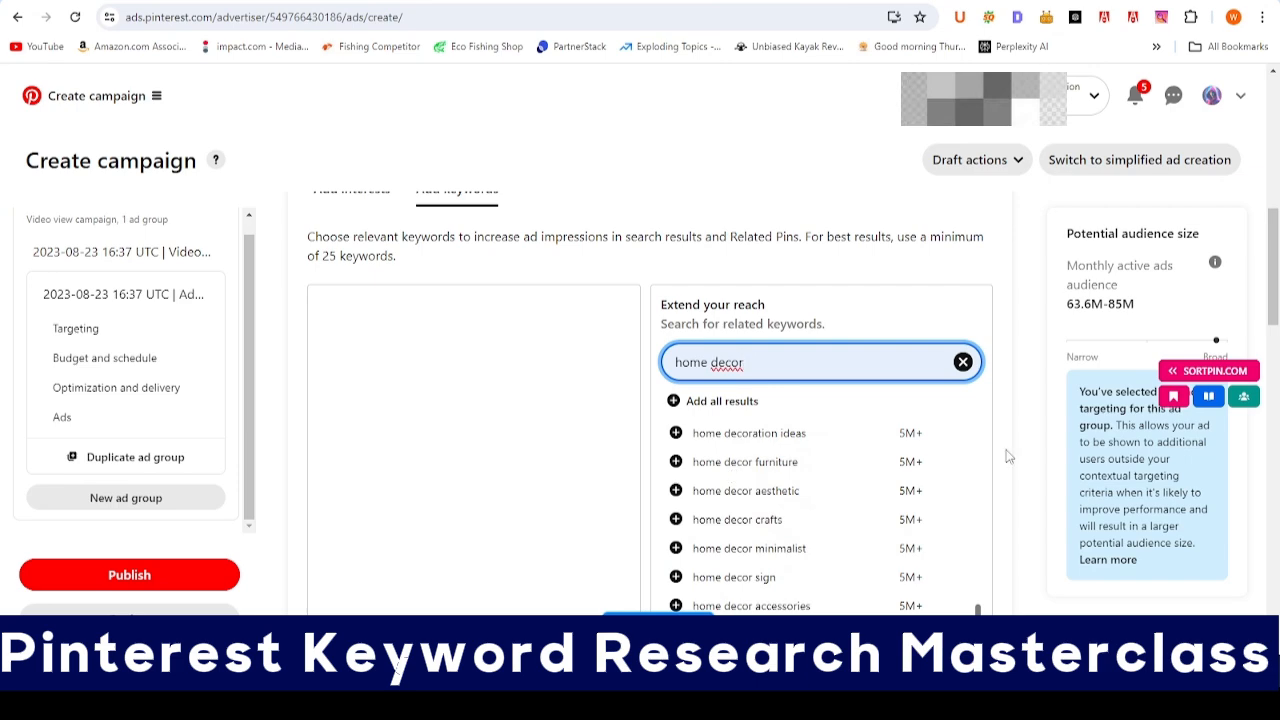
Step: Load more related keyword results for "home decor" three times and examine the extended list
scroll(1006, 451, "down", 4)
left_click(812, 456)
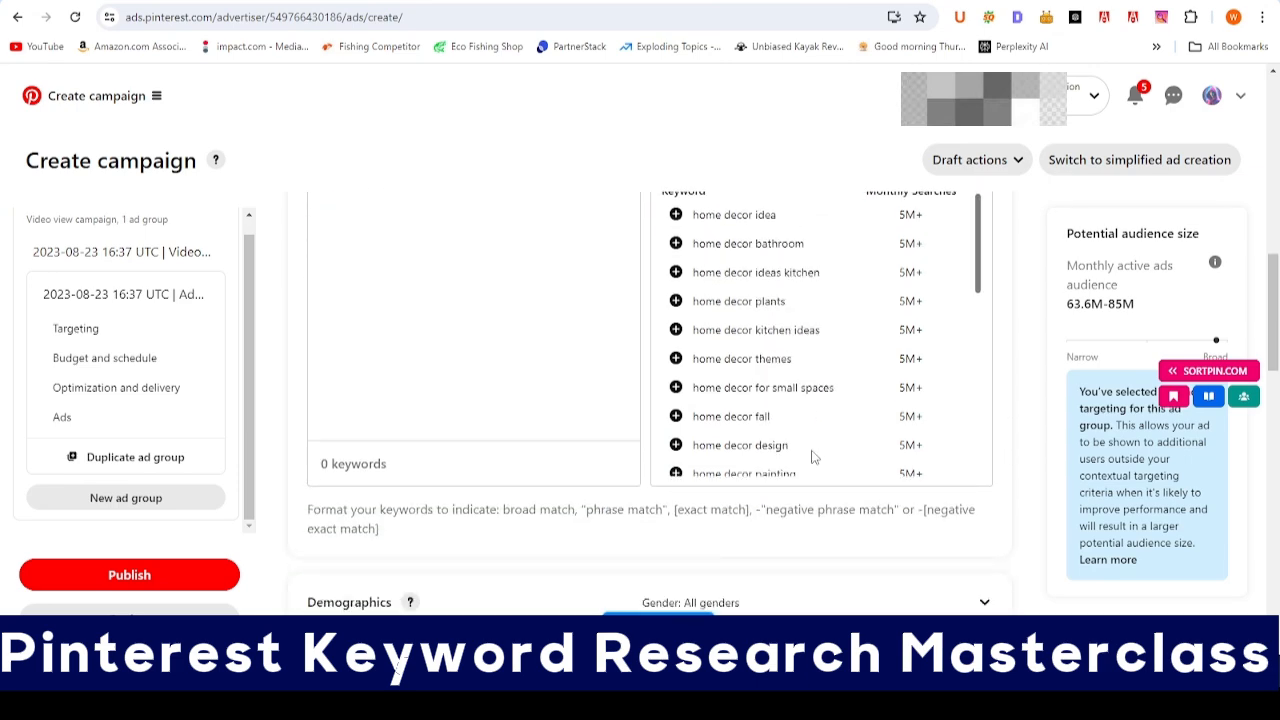
scroll(808, 451, "down", 5)
left_click(800, 446)
scroll(792, 453, "down", 5)
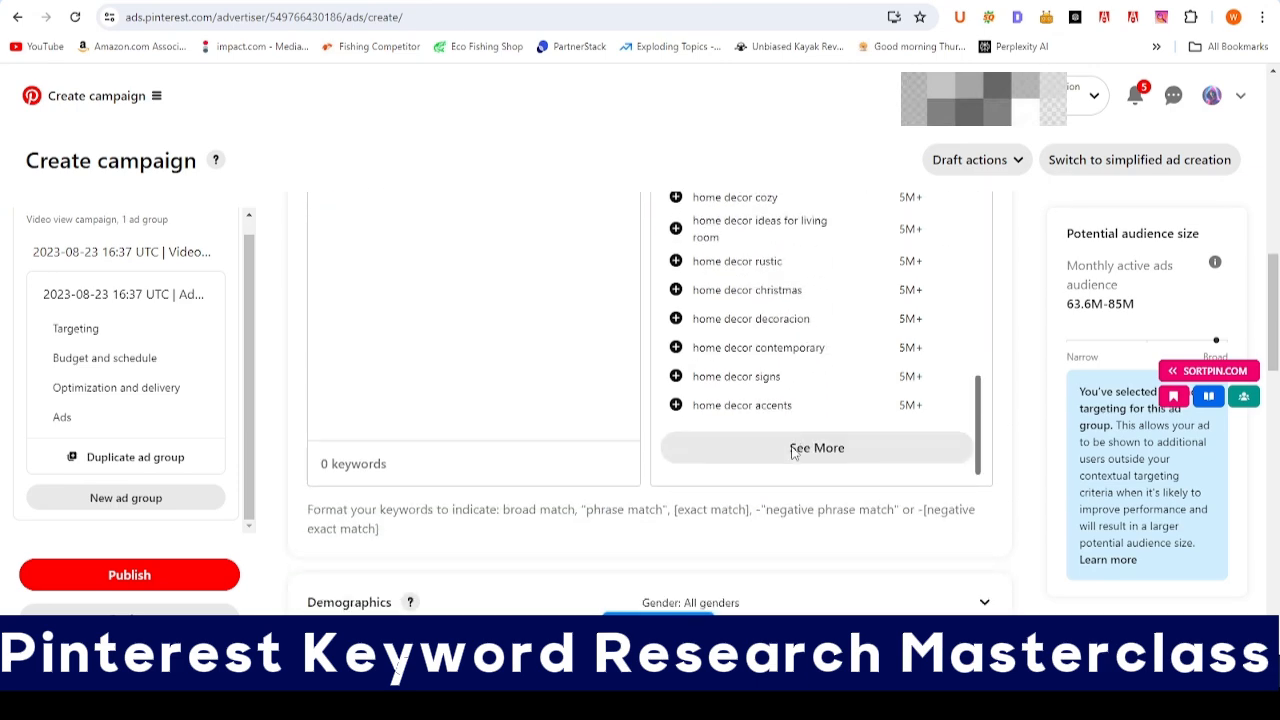
left_click(808, 448)
scroll(731, 337, "up", 10)
scroll(731, 337, "down", 10)
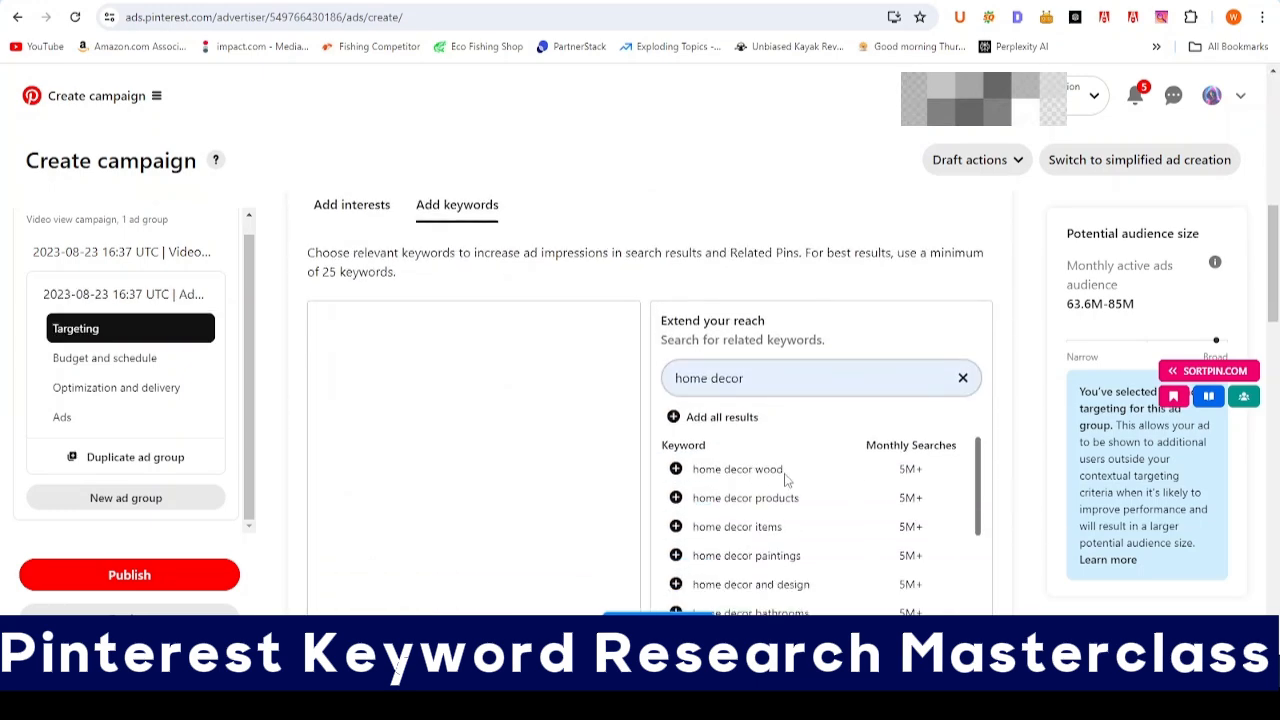
Step: Highlight the related keyword "home decor wood" and look through the rest of the "home decor" keyword results
right_click(712, 470)
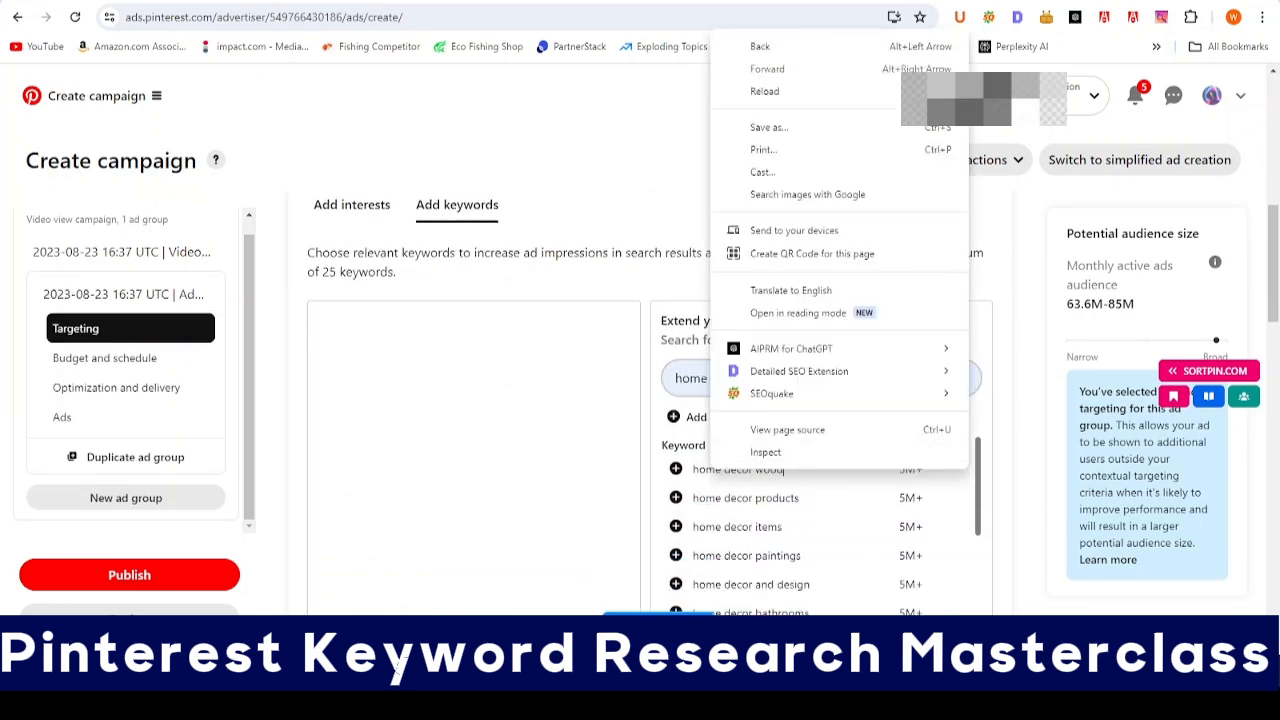
key("Escape")
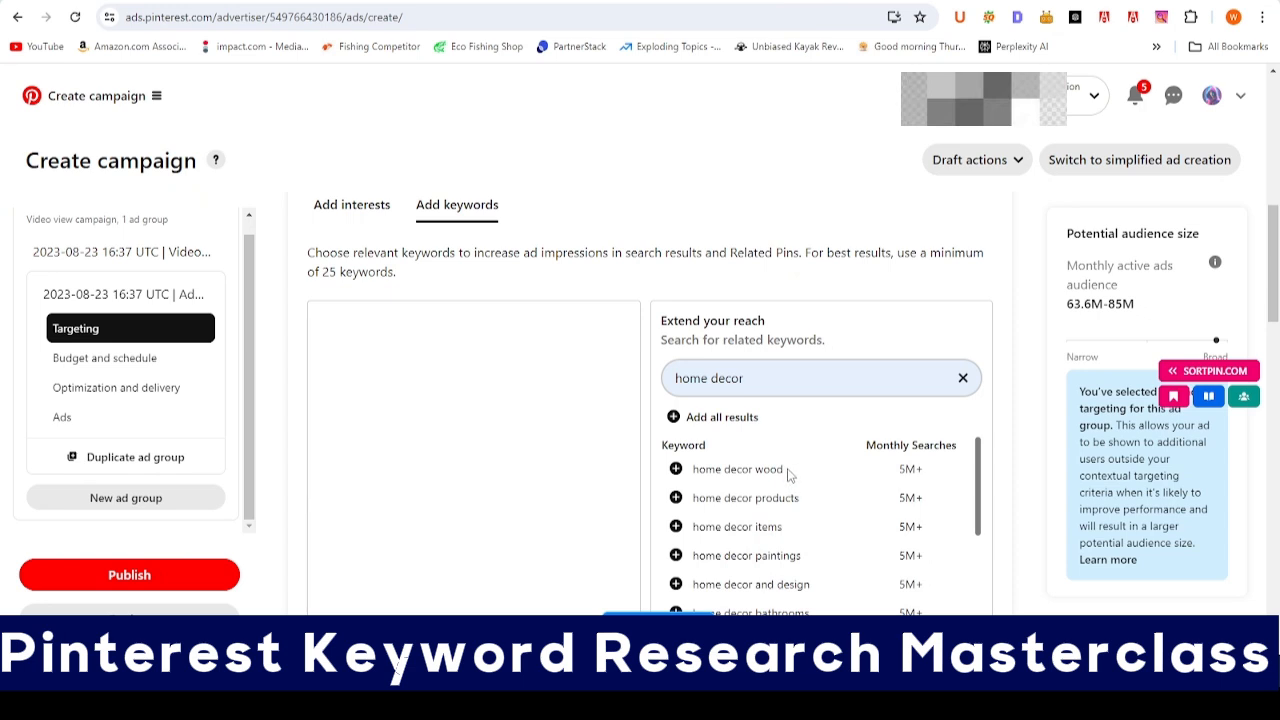
left_click_drag(786, 470, 688, 470)
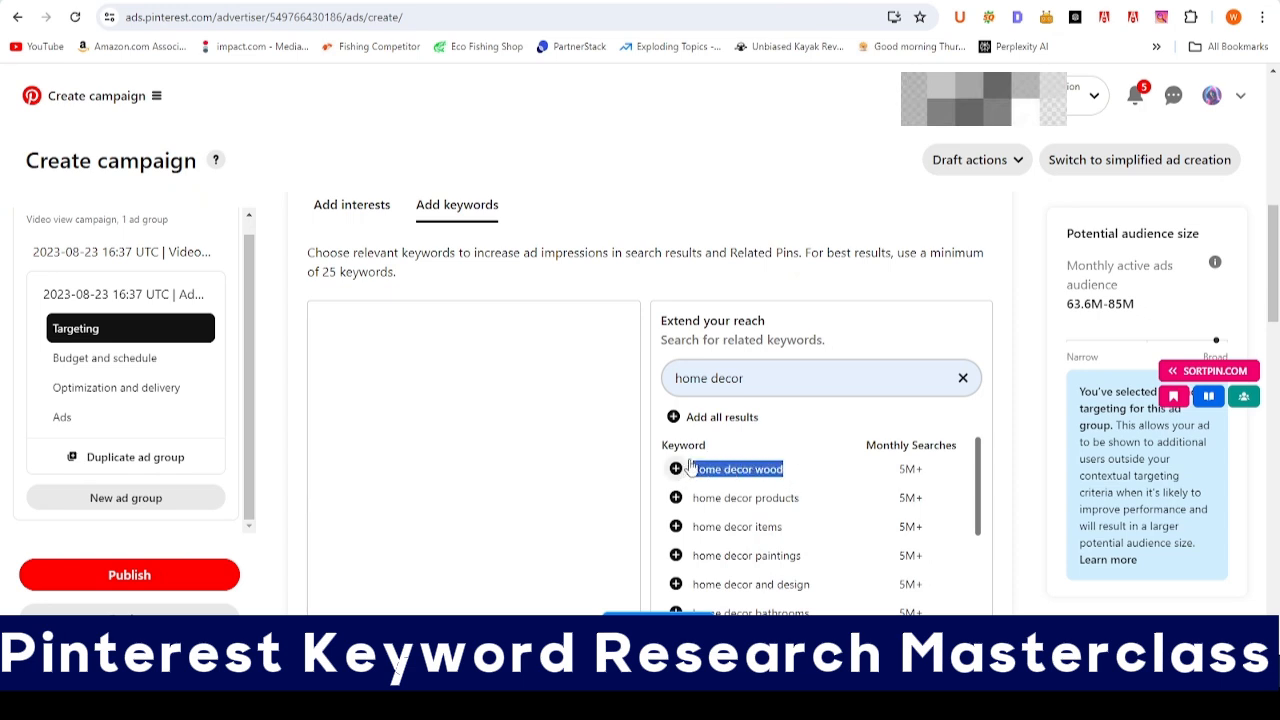
key("alt+Tab")
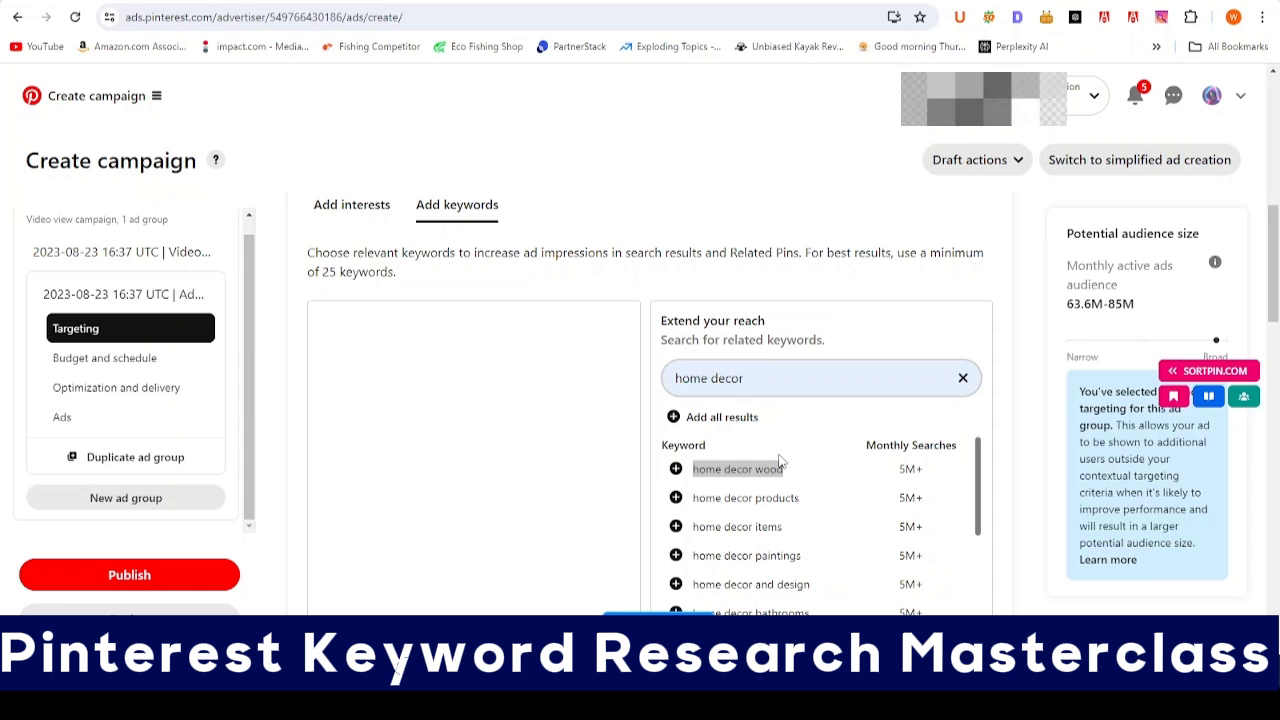
scroll(781, 461, "down", 5)
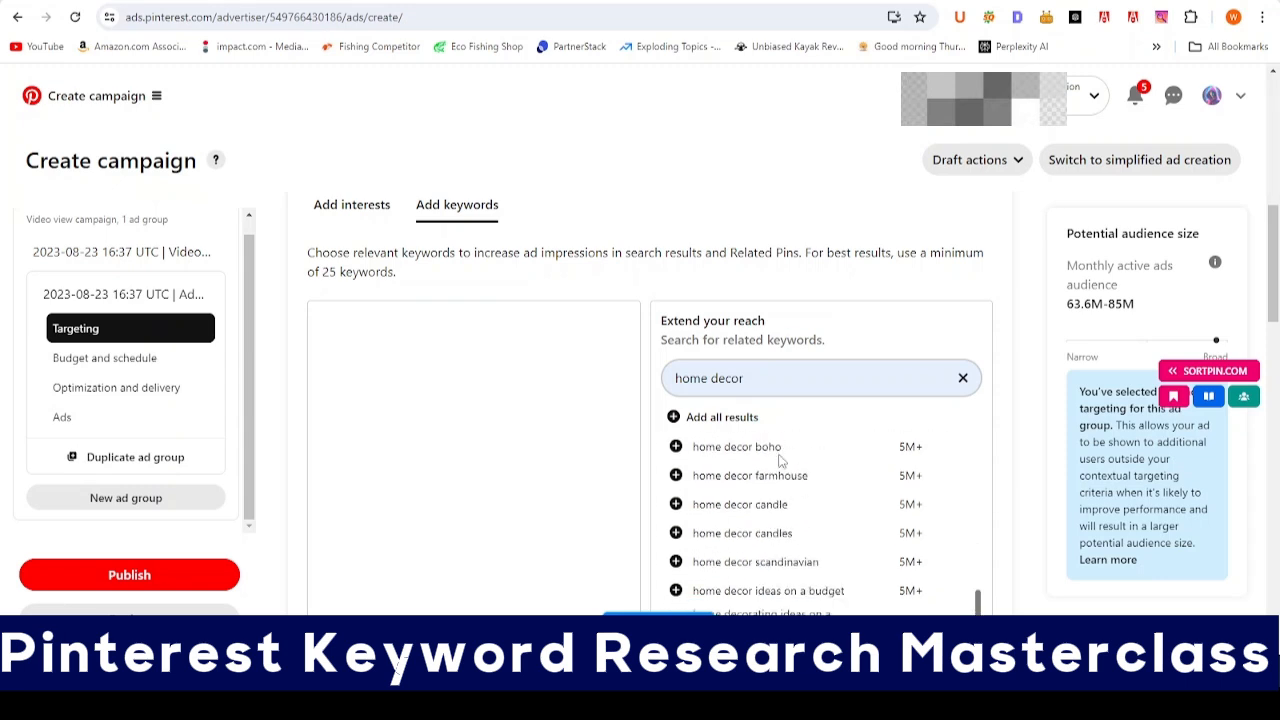
scroll(830, 345, "down", 3)
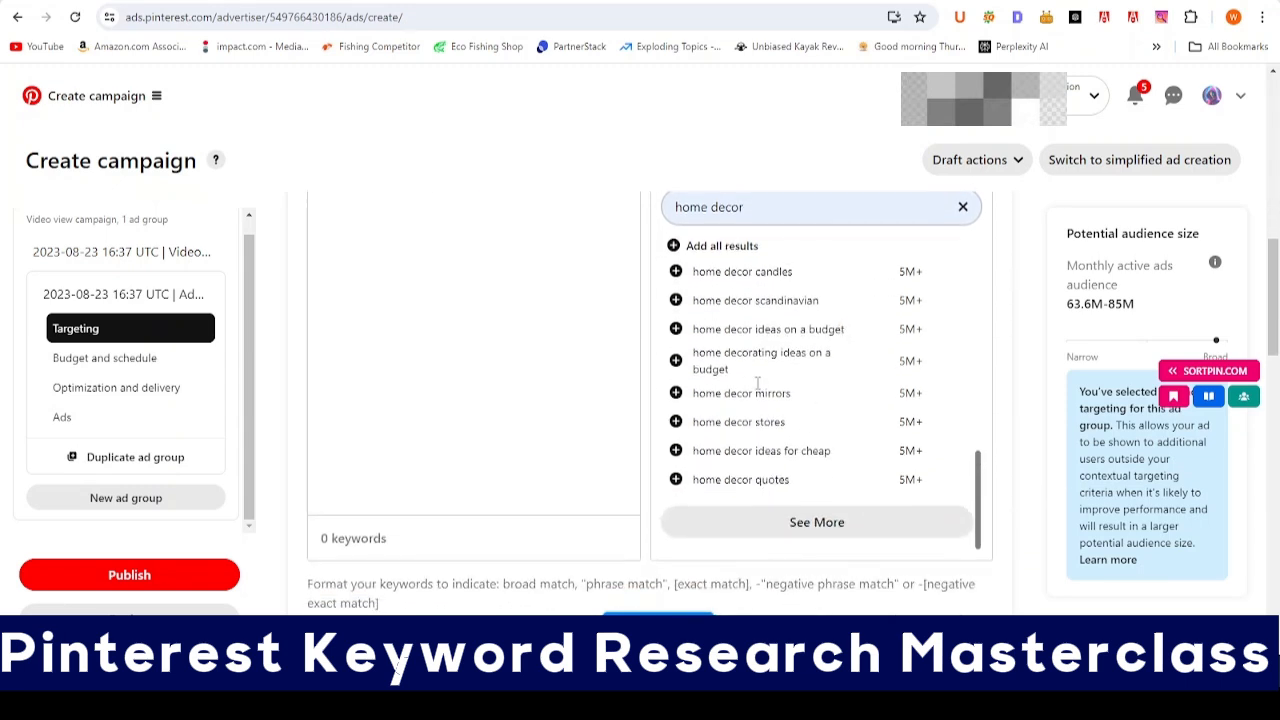
scroll(781, 347, "up", 5)
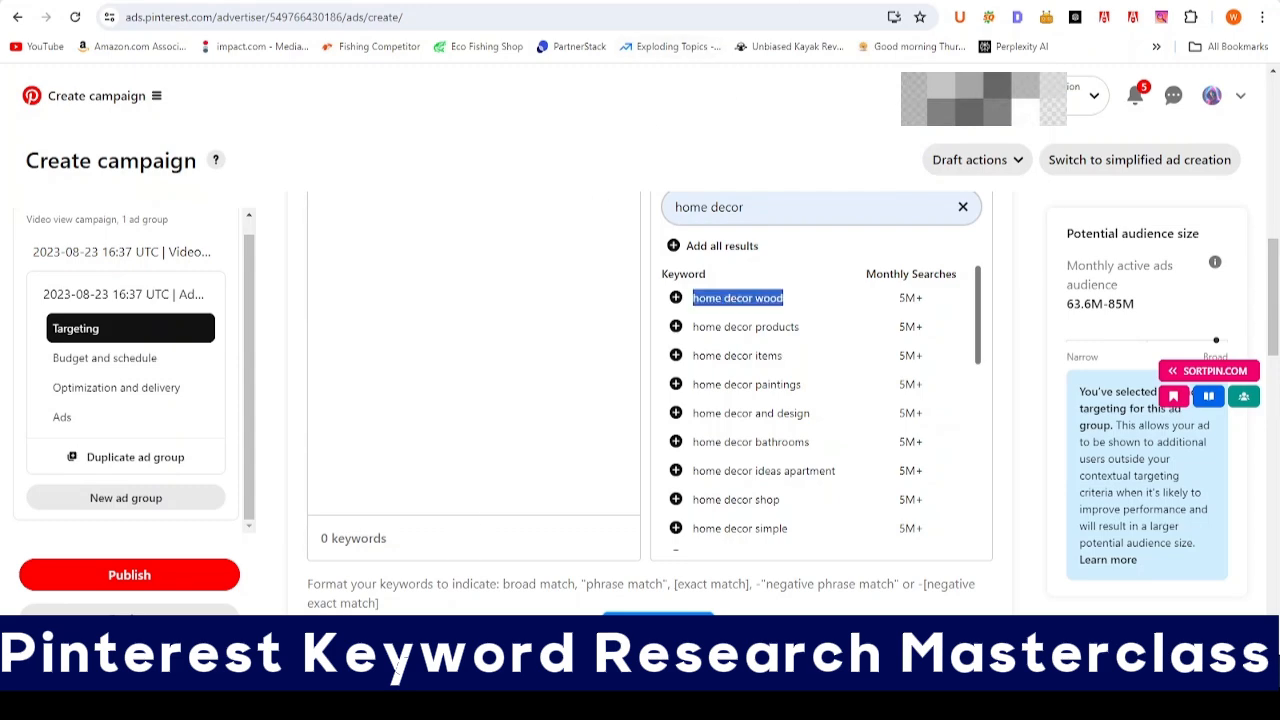
Step: Switch to Semrush at semrush.com in a new tab and search for the keyword "home decor"
key("ctrl+t")
type("semrush.com")
key("Return")
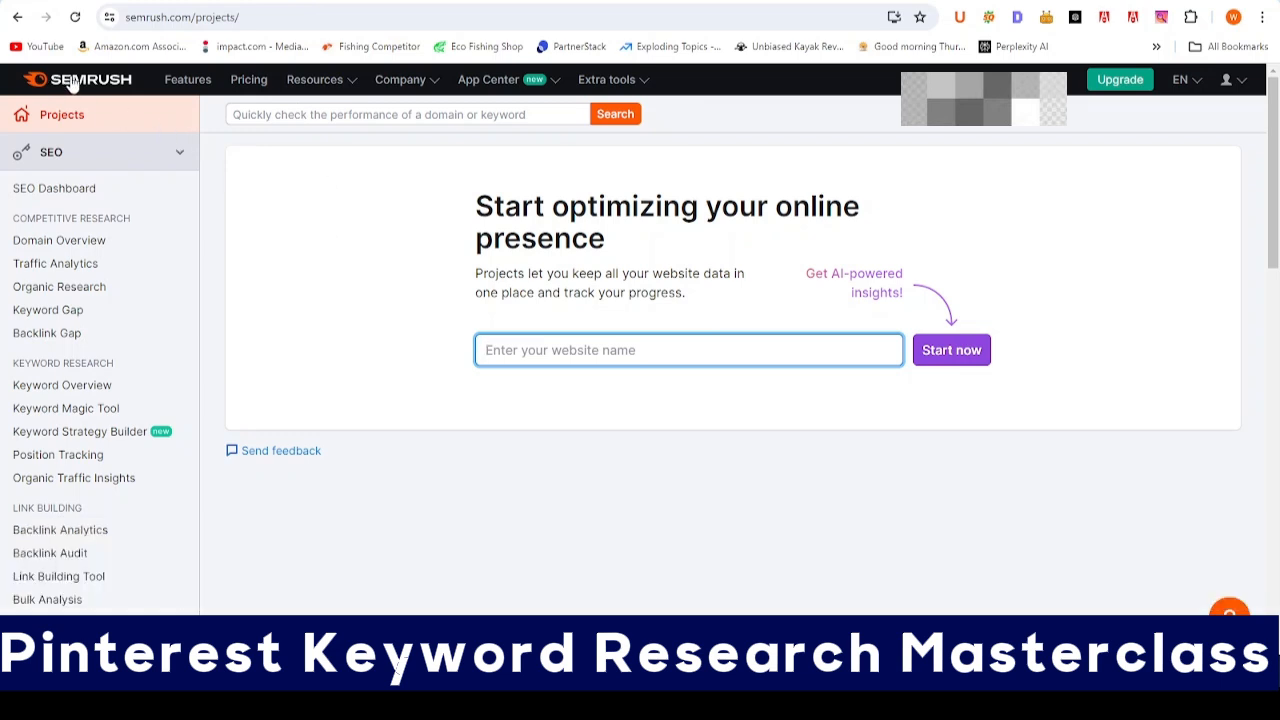
left_click(296, 113)
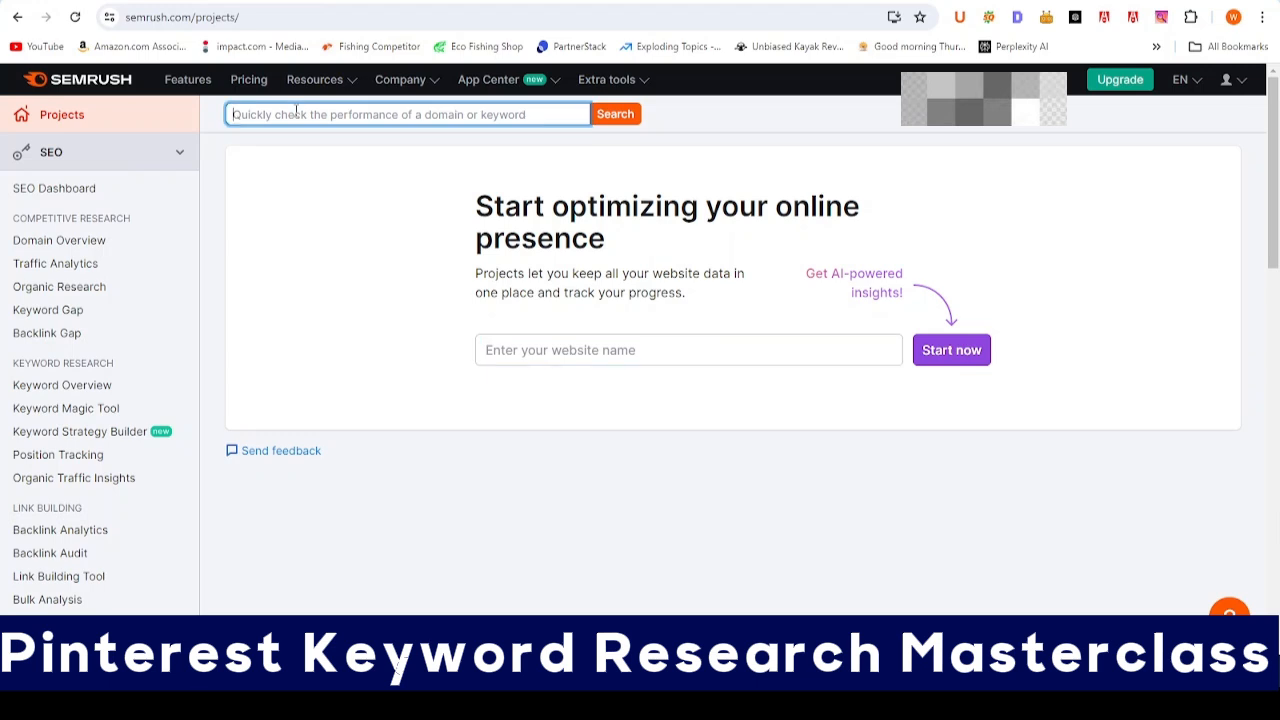
type("hom")
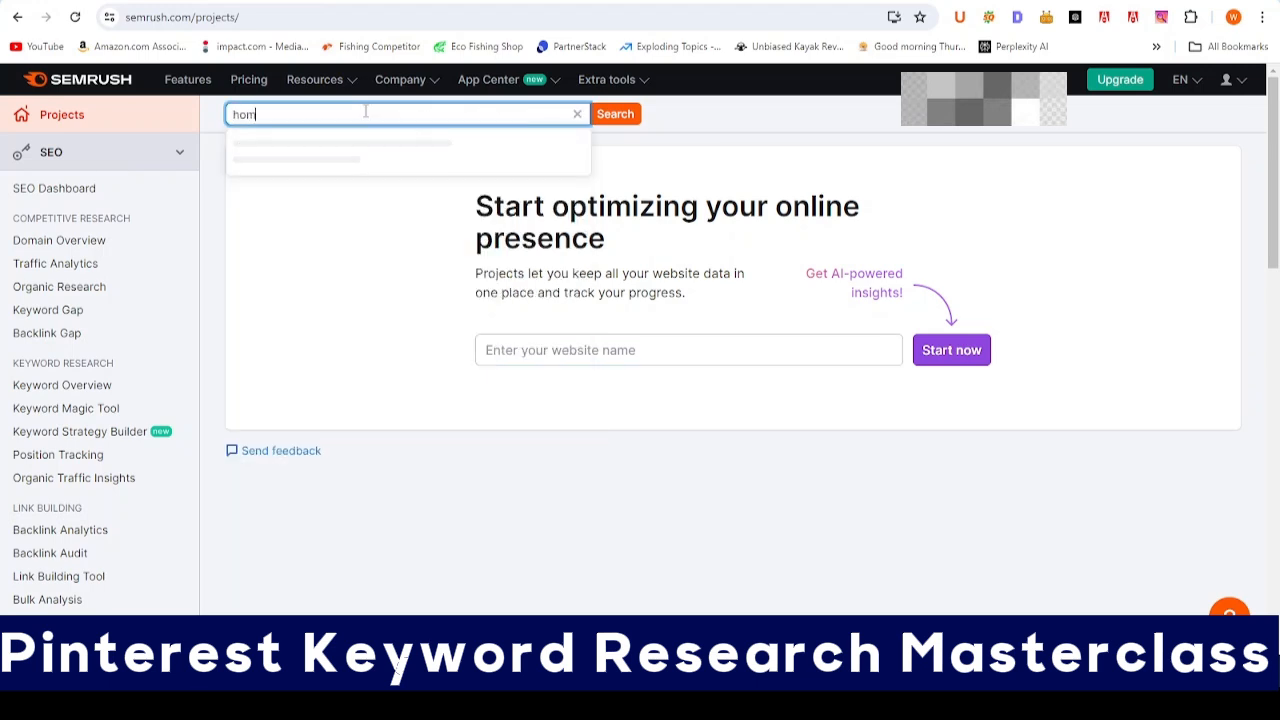
type("e decor")
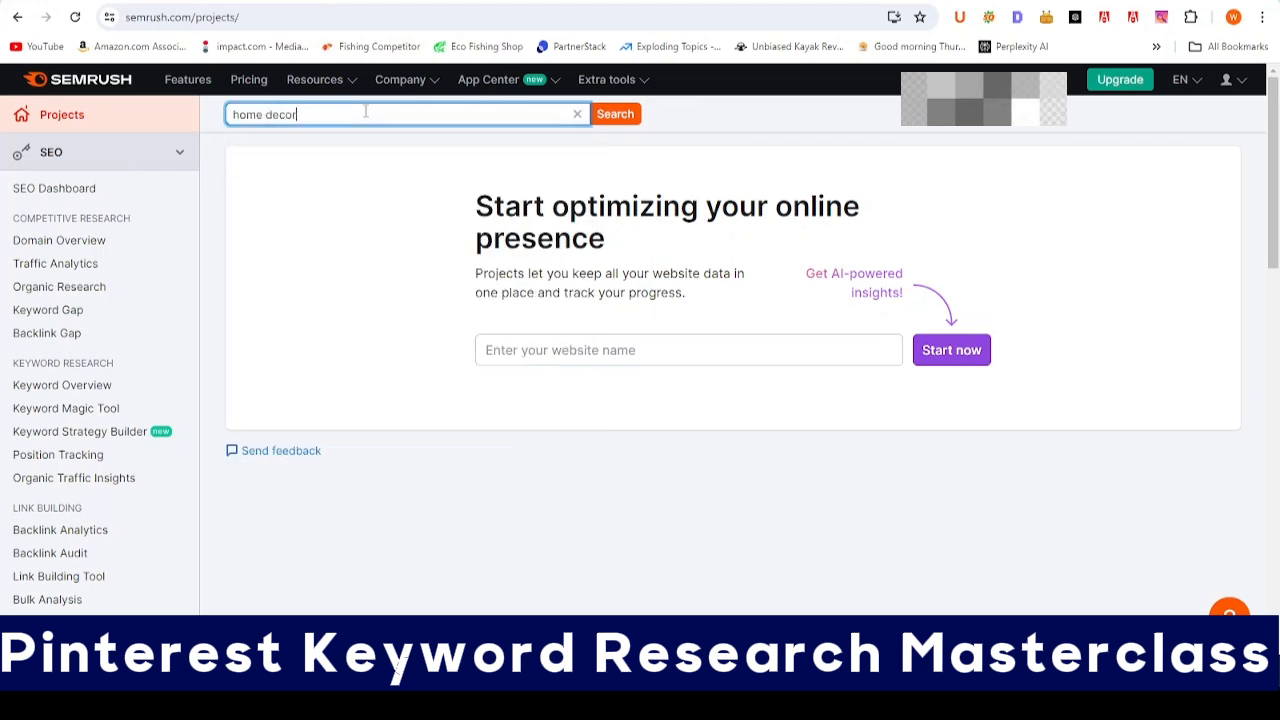
left_click(615, 114)
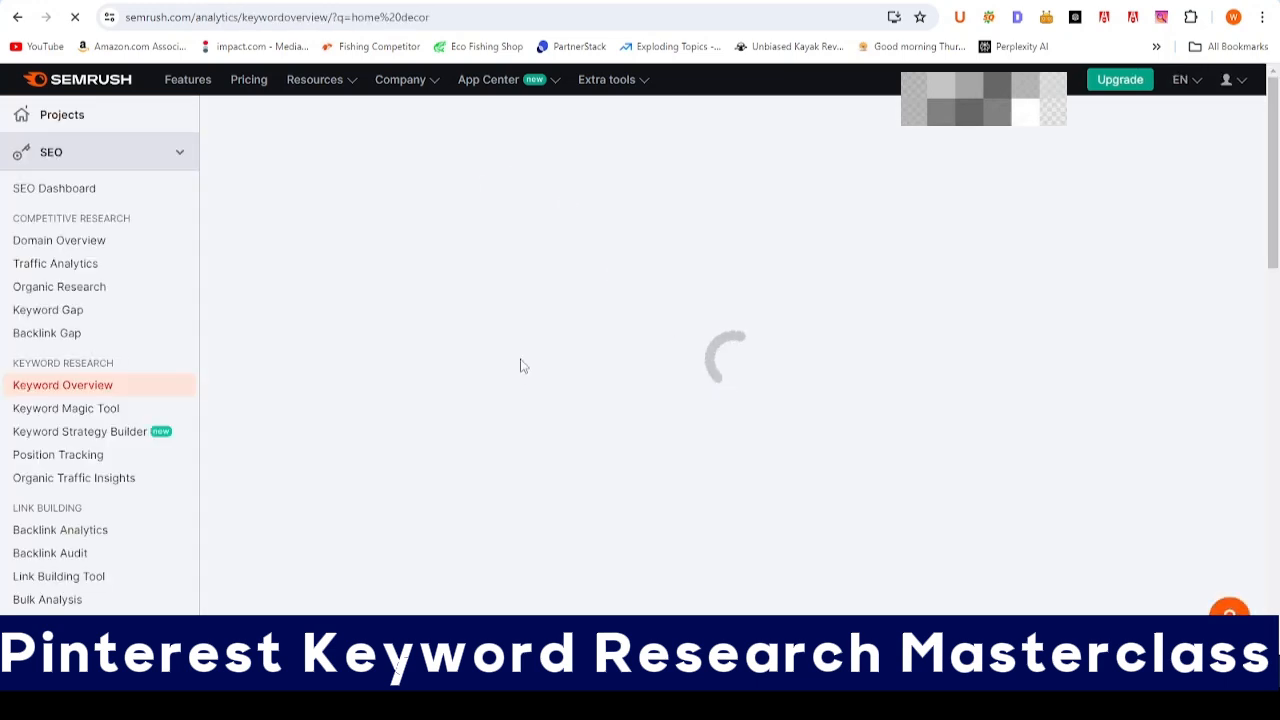
Step: Examine the keyword overview for "home decor", including volume, difficulty, keyword variations and their total volume
scroll(521, 367, "down", 3)
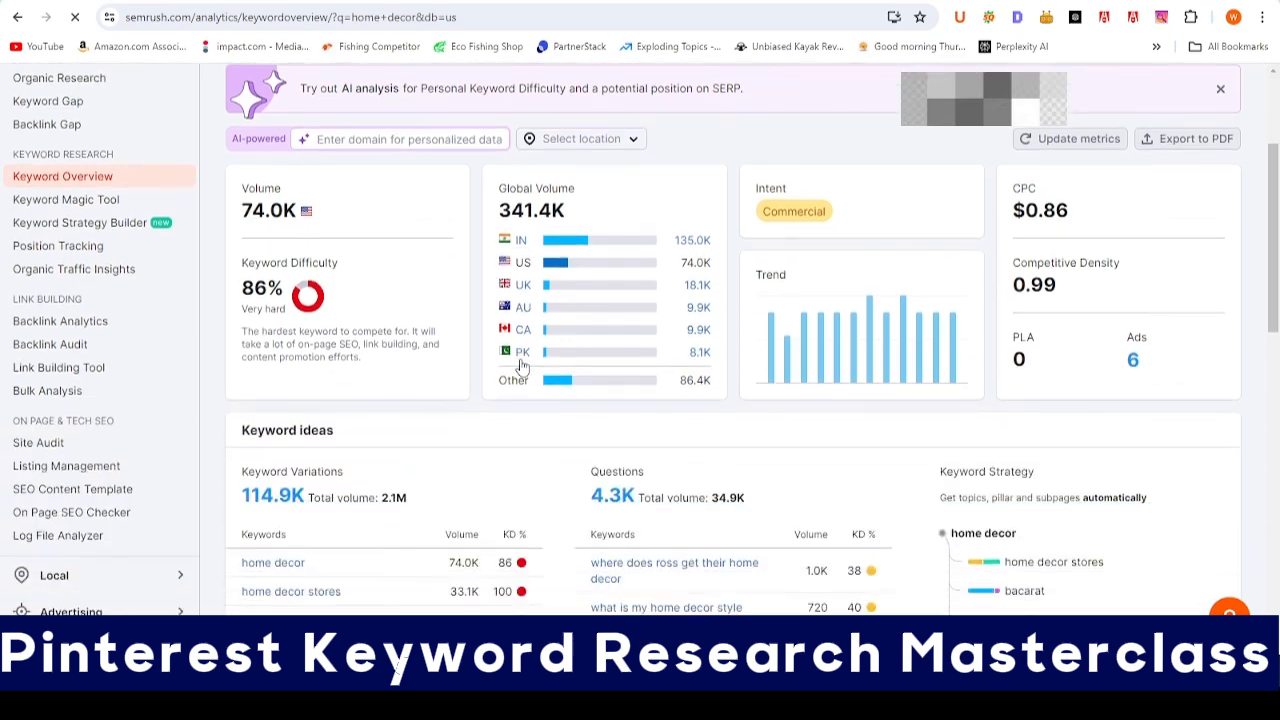
left_click_drag(382, 418, 412, 420)
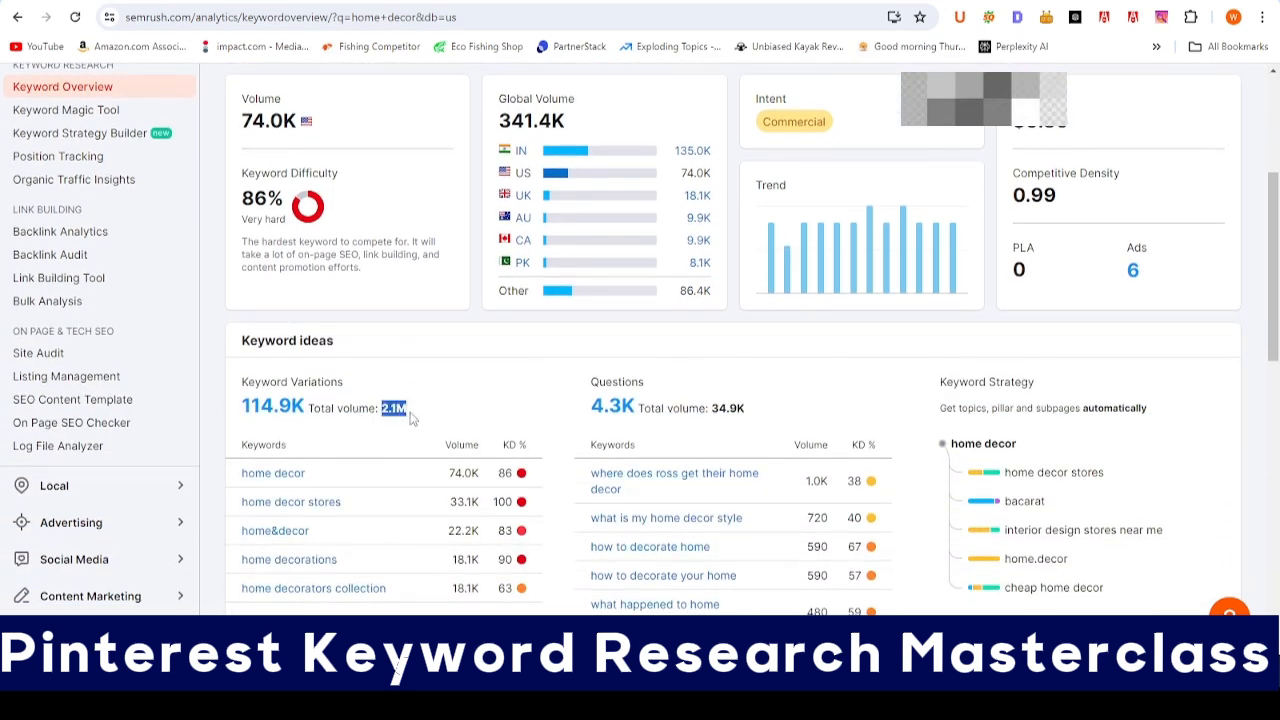
left_click(457, 384)
scroll(457, 384, "up", 3)
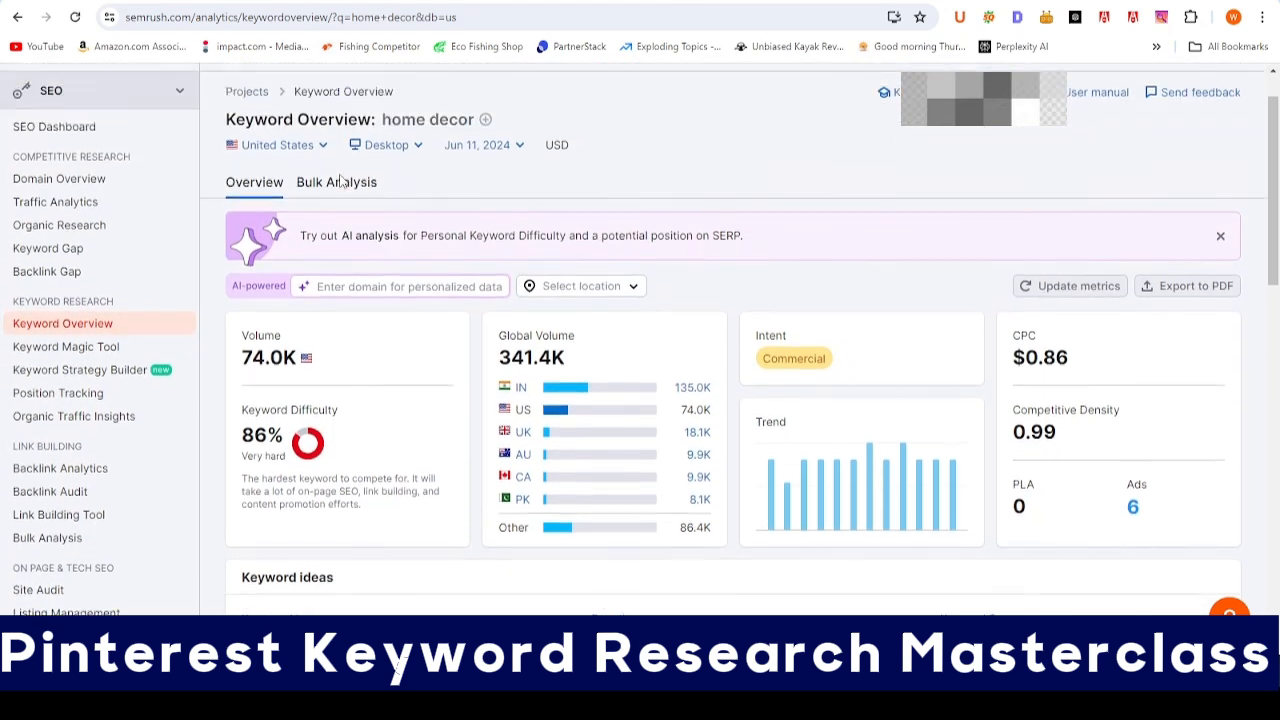
scroll(317, 218, "down", 2)
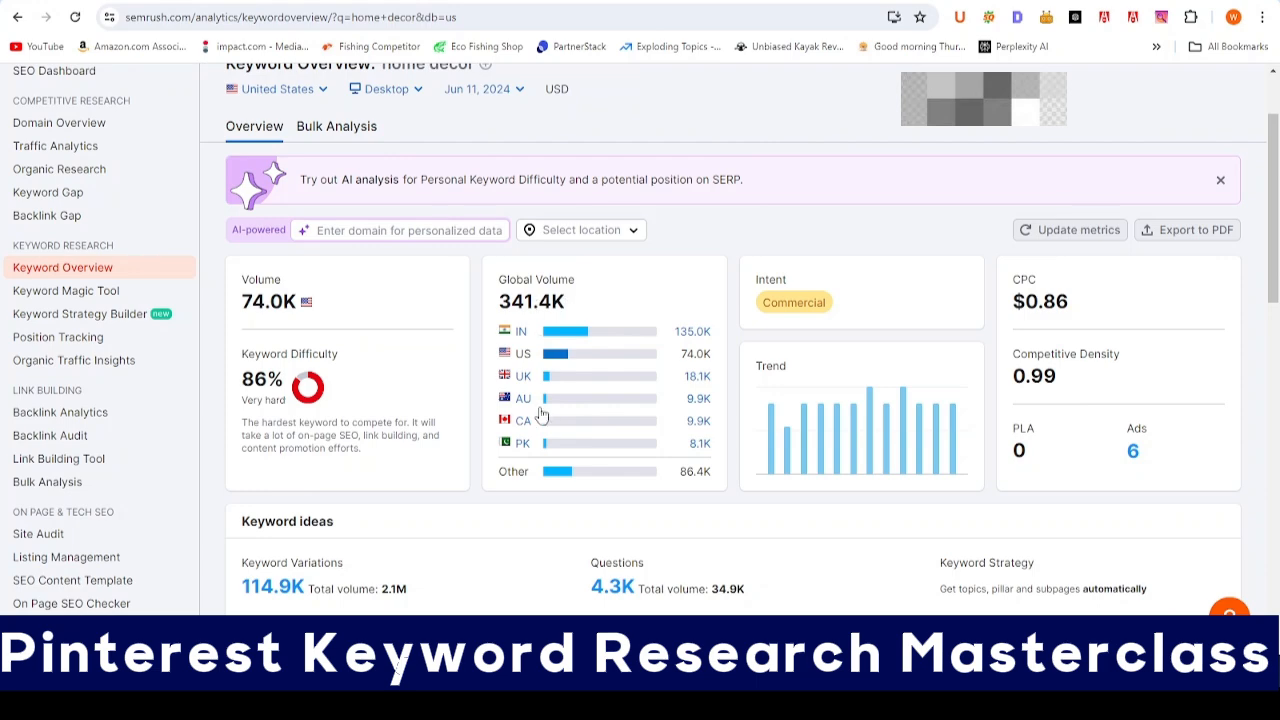
scroll(541, 415, "down", 1)
scroll(541, 415, "down", 3)
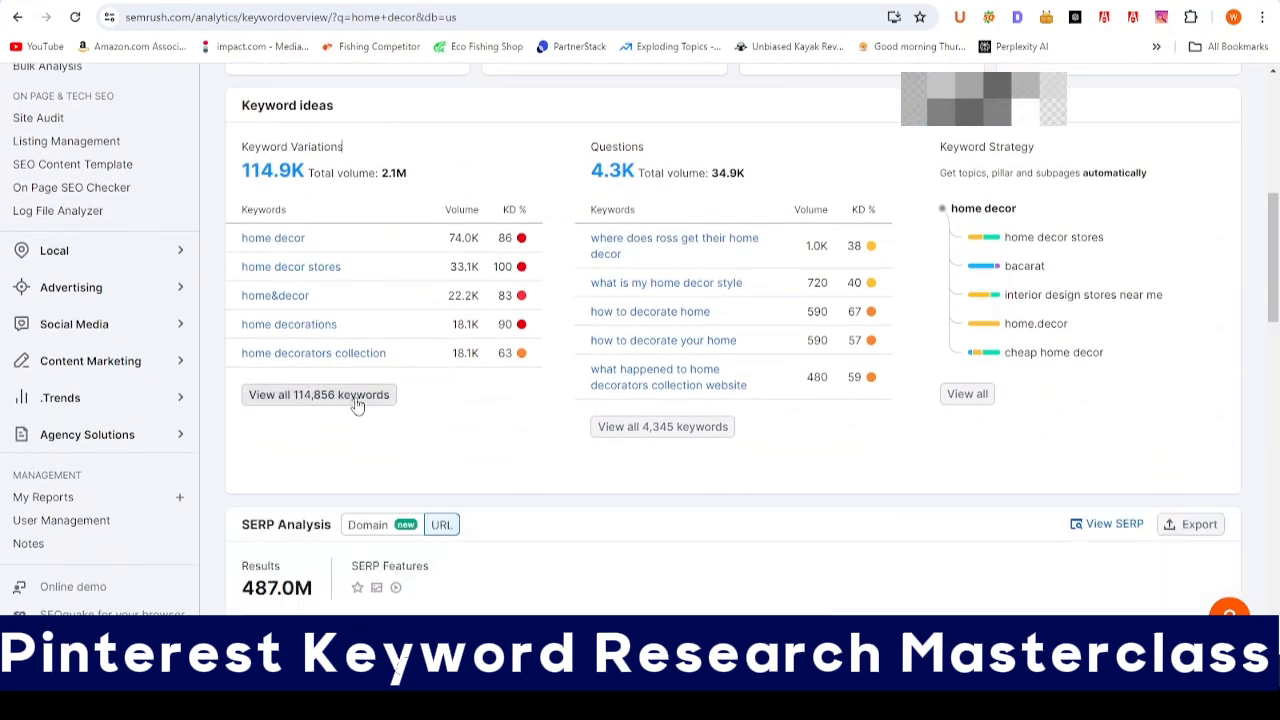
Step: Open the full list of keyword variations for "home decor" and look over the listed keywords
mouse_move(288, 152)
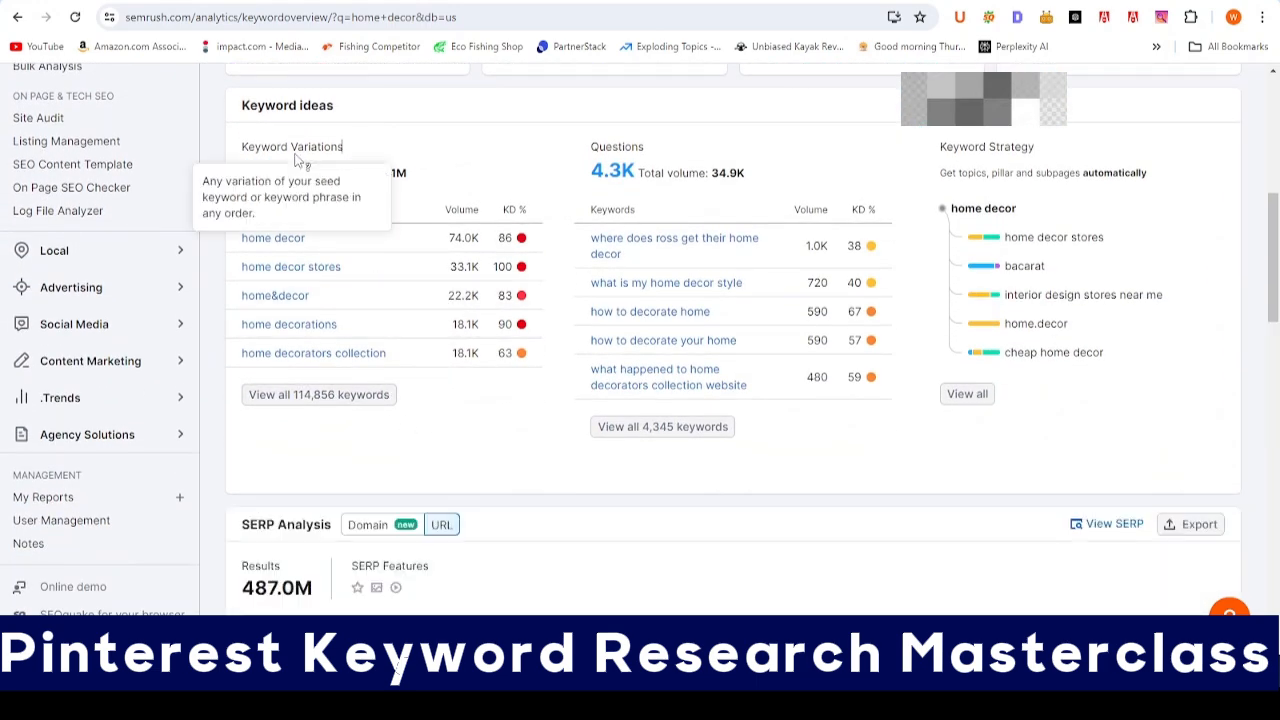
left_click(329, 405)
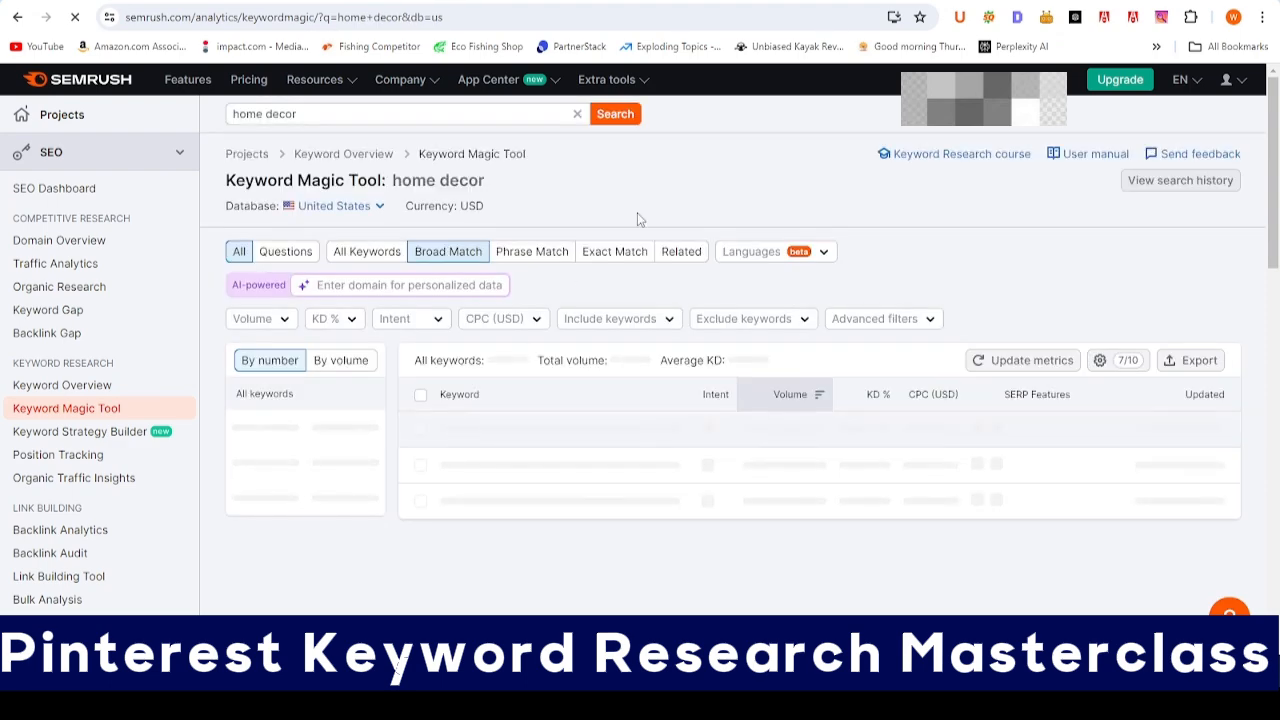
scroll(690, 177, "down", 2)
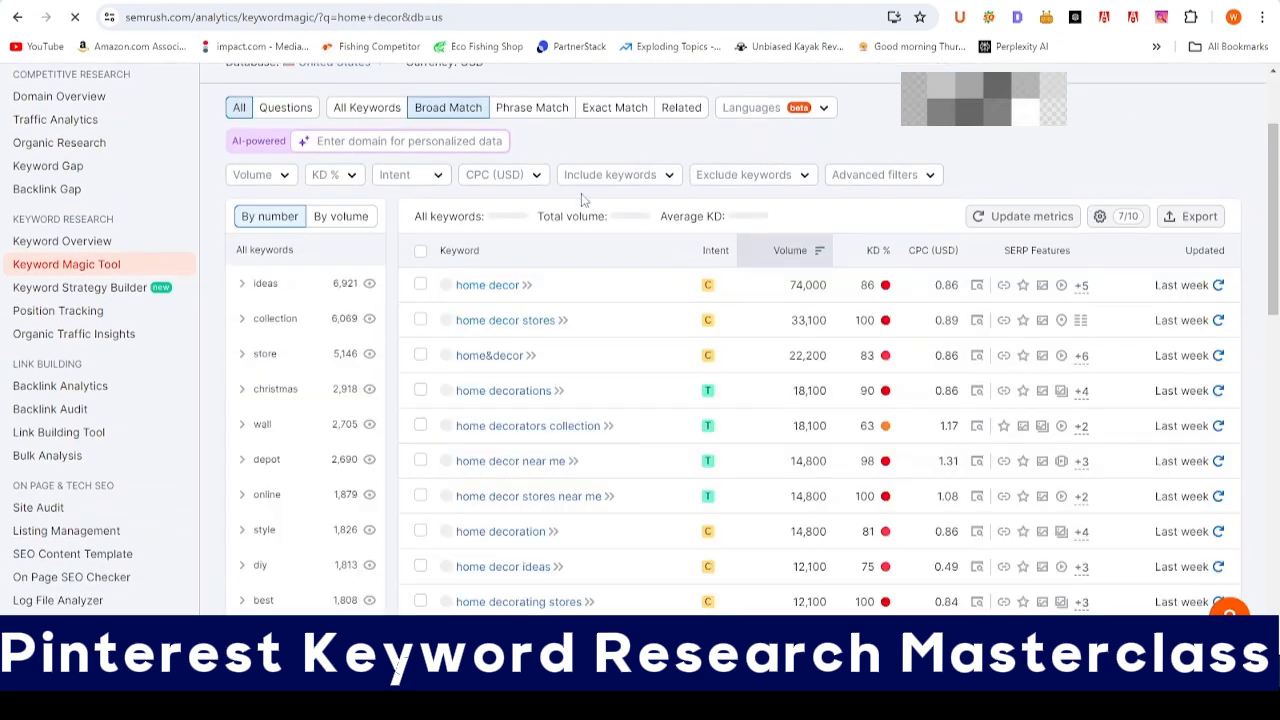
scroll(376, 190, "up", 2)
scroll(376, 190, "down", 1)
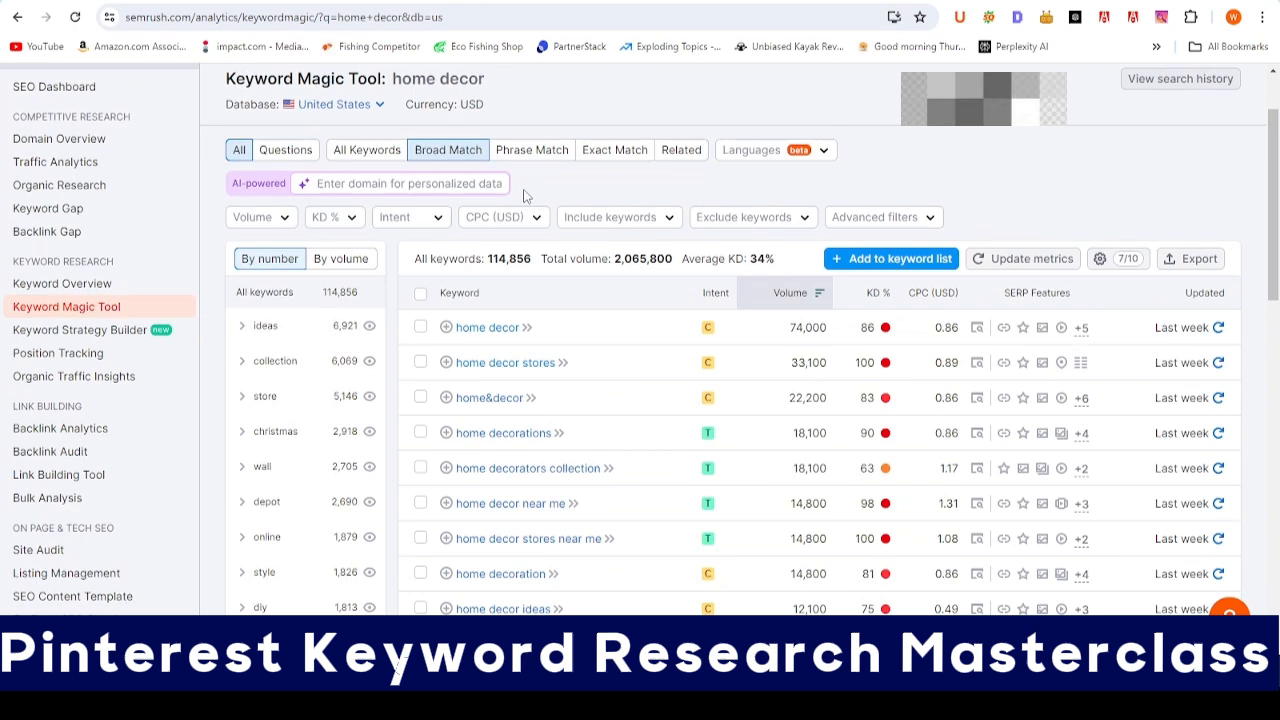
Step: Filter the keyword list to a keyword difficulty of 0–30% and restrict it to exact match
left_click(336, 217)
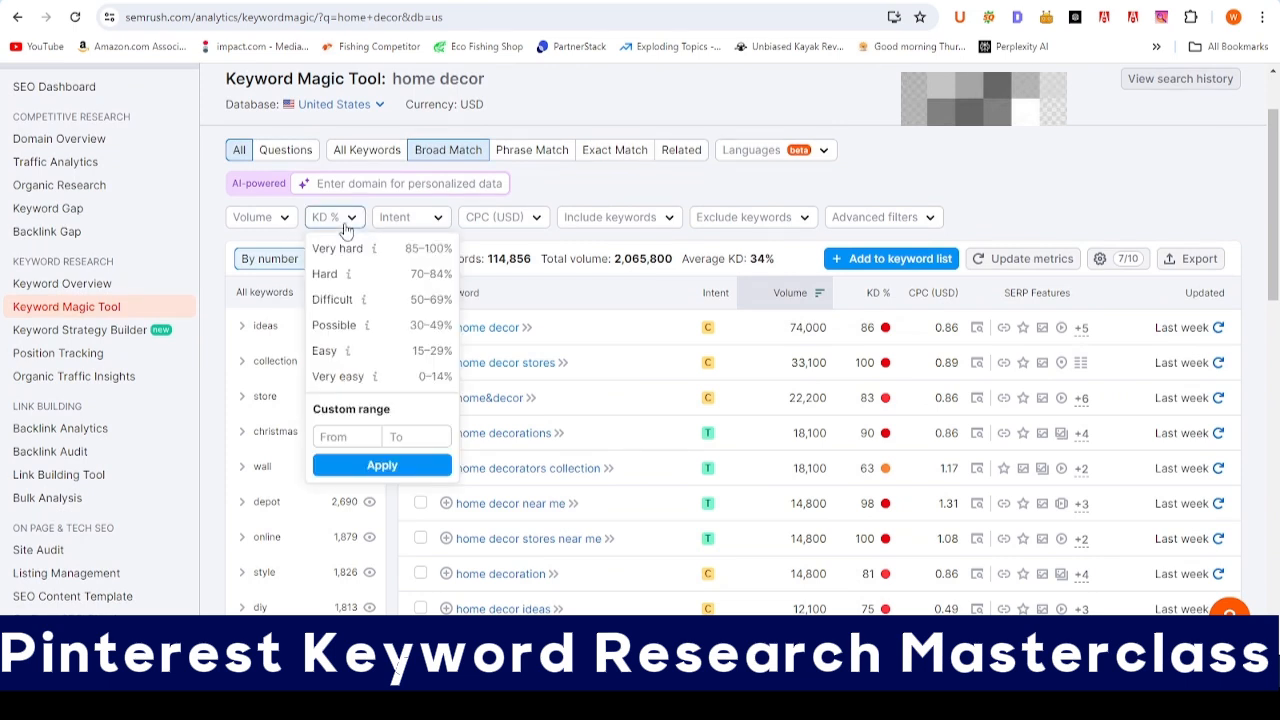
left_click(406, 440)
left_click(400, 466)
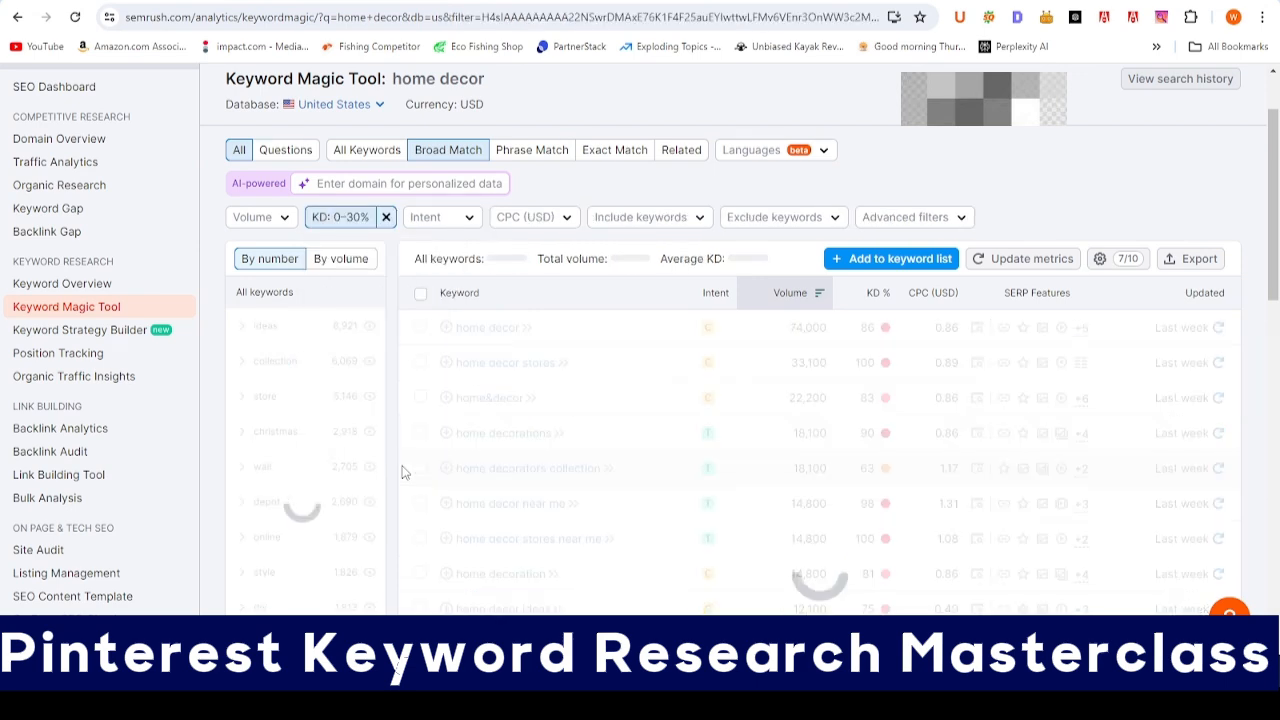
scroll(604, 265, "up", 2)
left_click(614, 251)
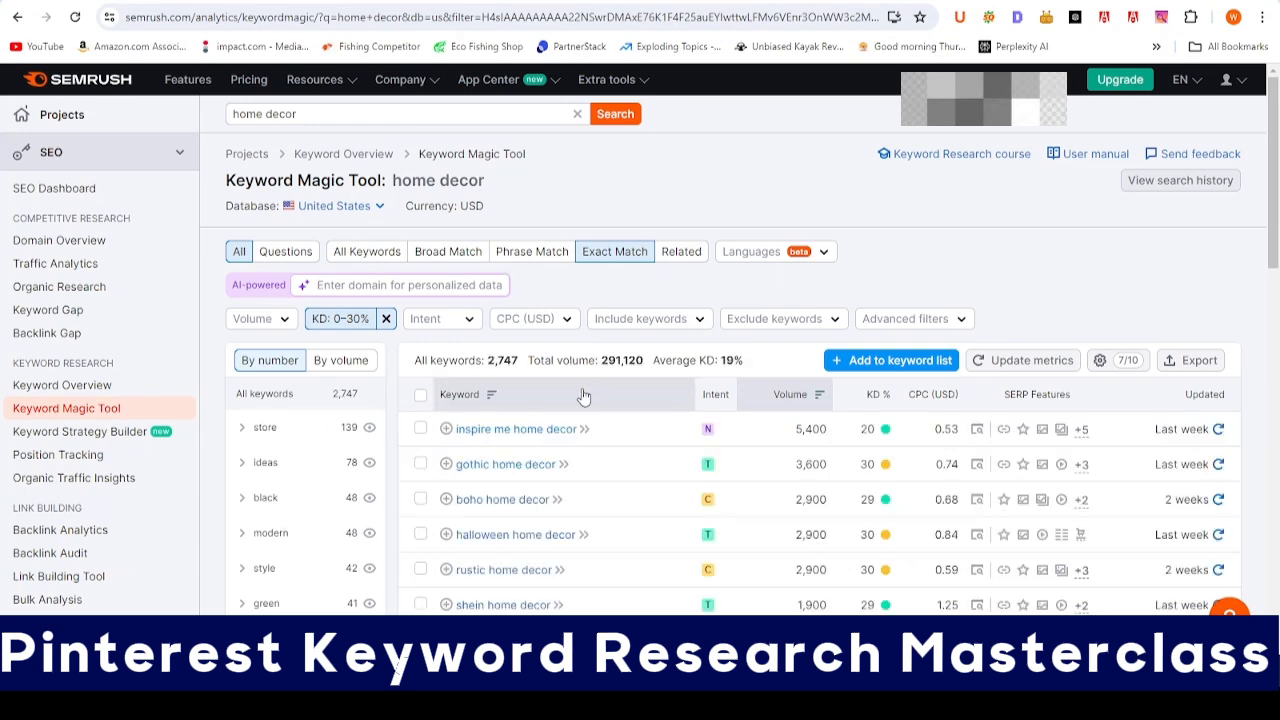
scroll(604, 377, "down", 1)
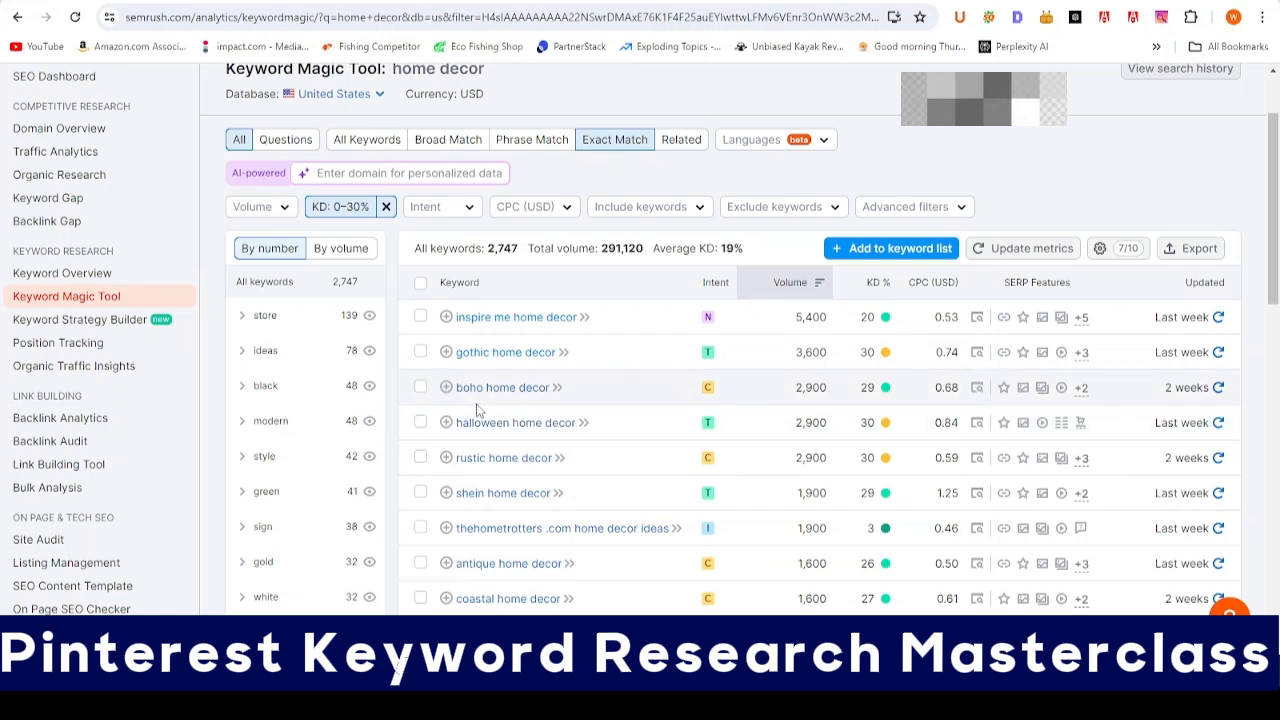
Step: Search Google for "boho home decor" in a new tab
key("ctrl+t")
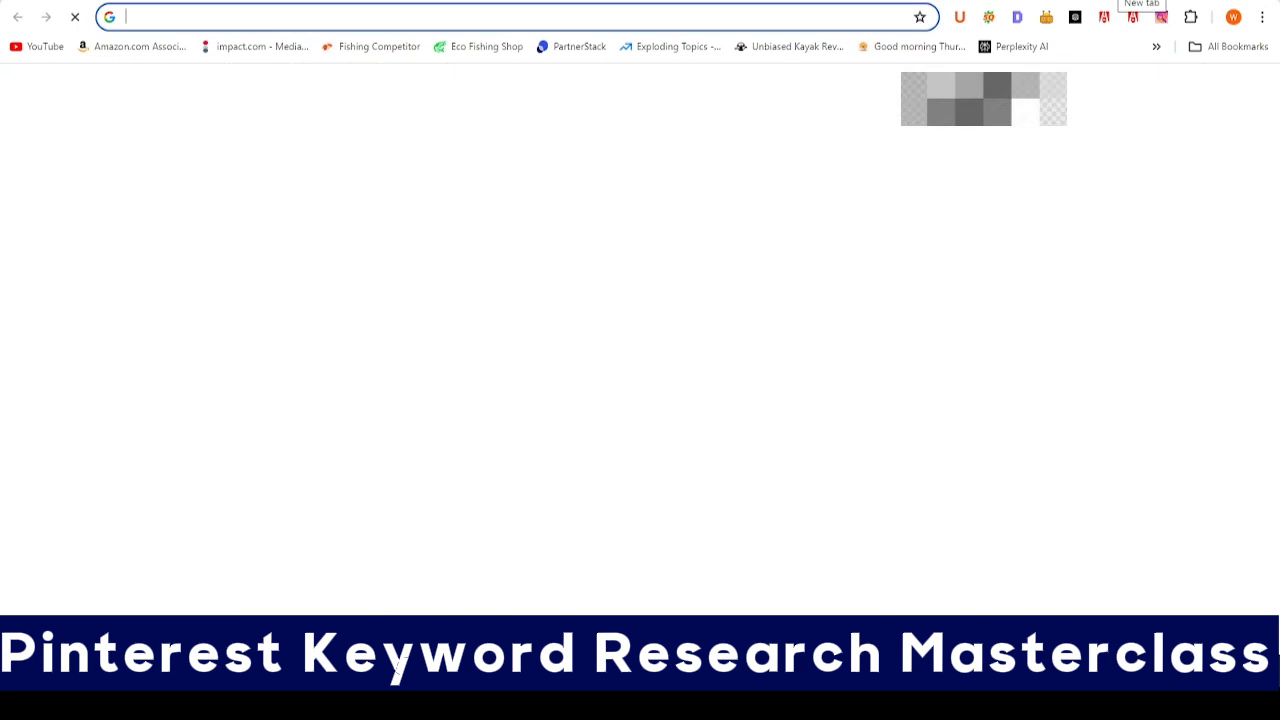
type("boho h")
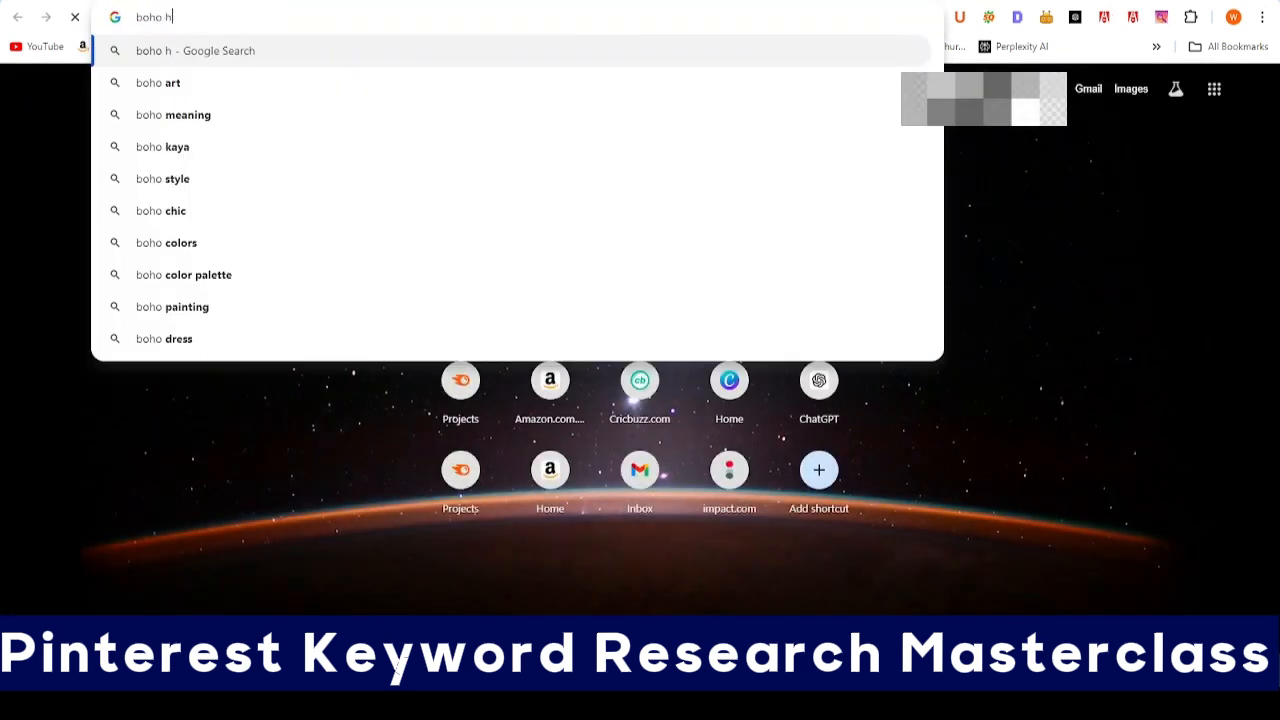
type("ome dec")
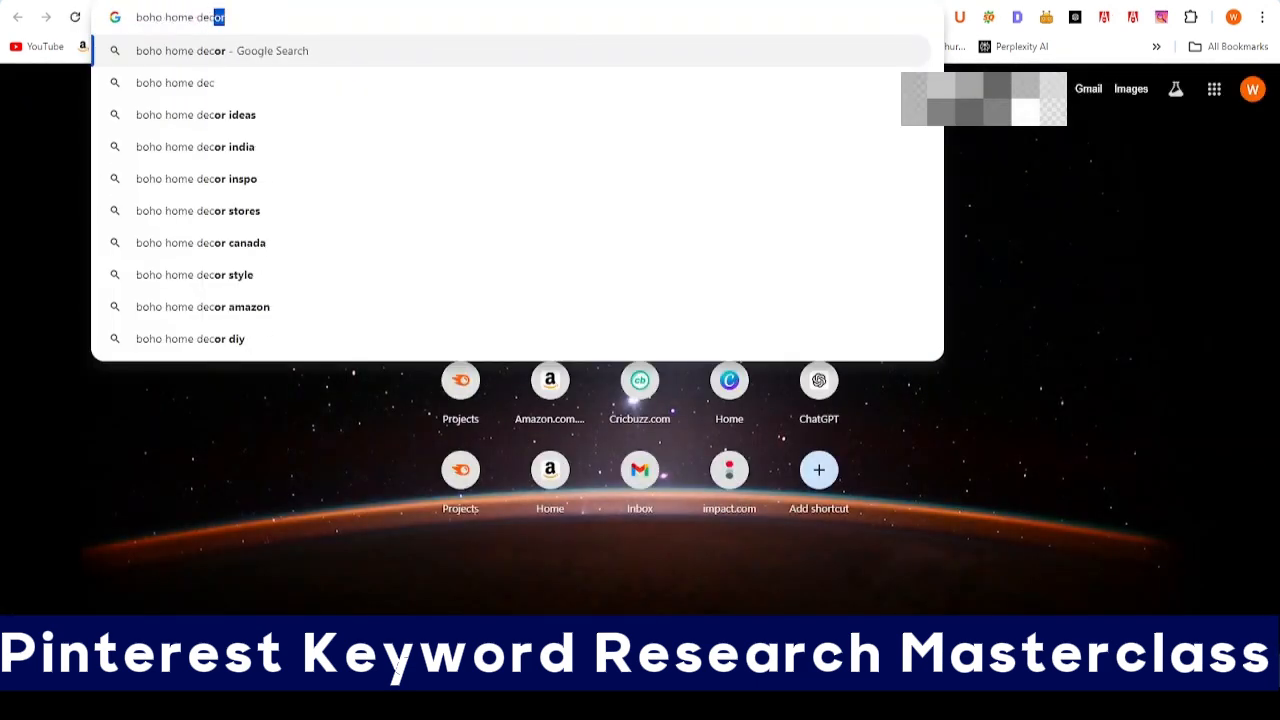
key("Return")
Step: Examine the Google results for "boho home decor", comparing the ranking sites and their domain authority
scroll(646, 364, "down", 2)
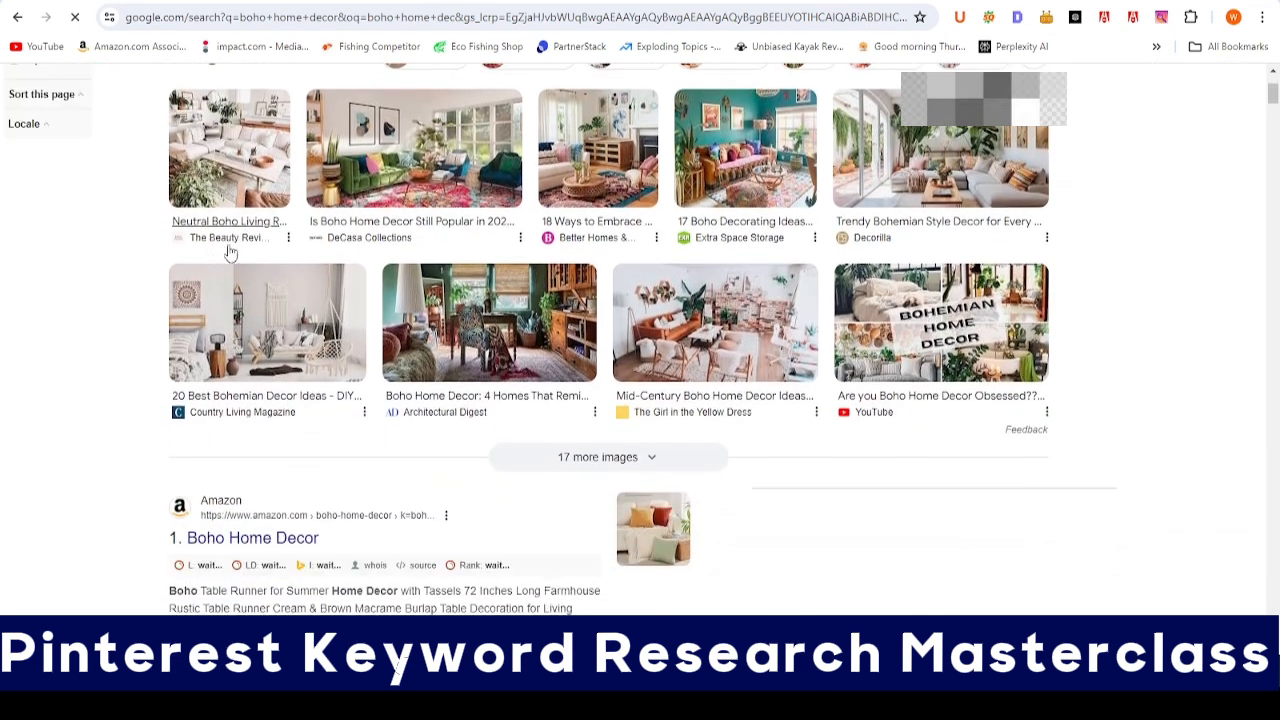
scroll(496, 329, "up", 2)
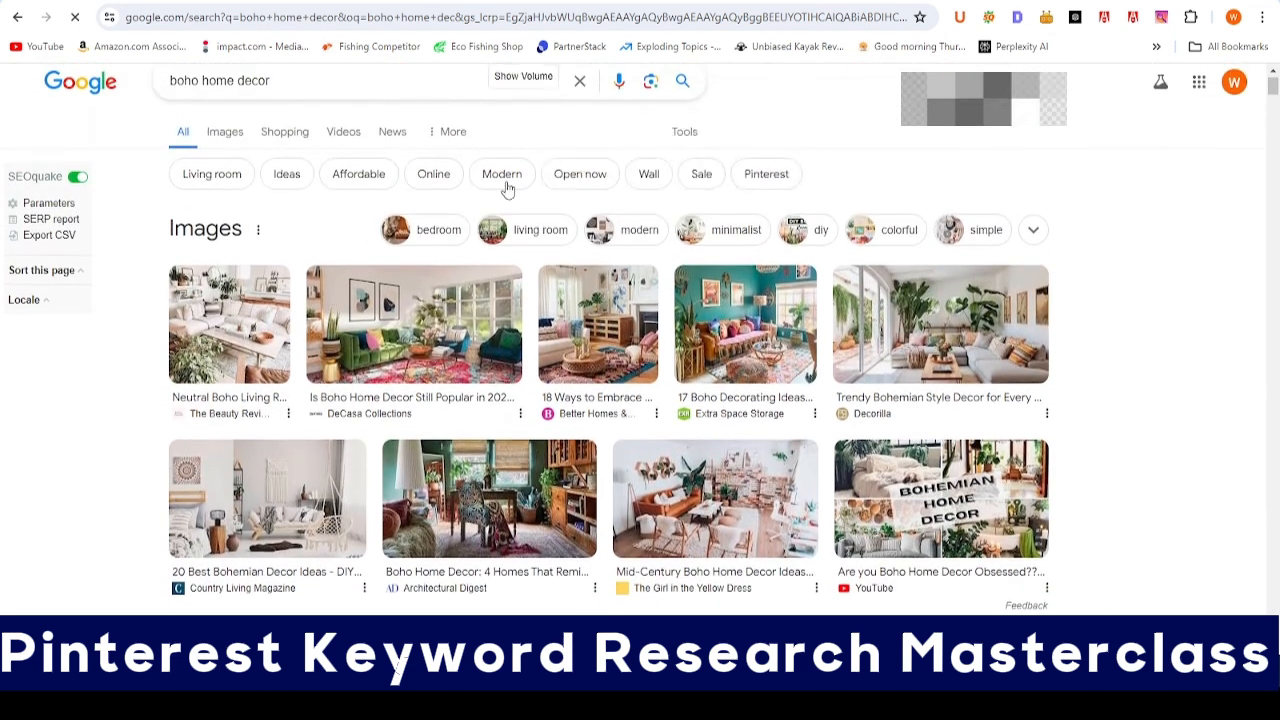
scroll(466, 381, "down", 2)
scroll(466, 381, "down", 4)
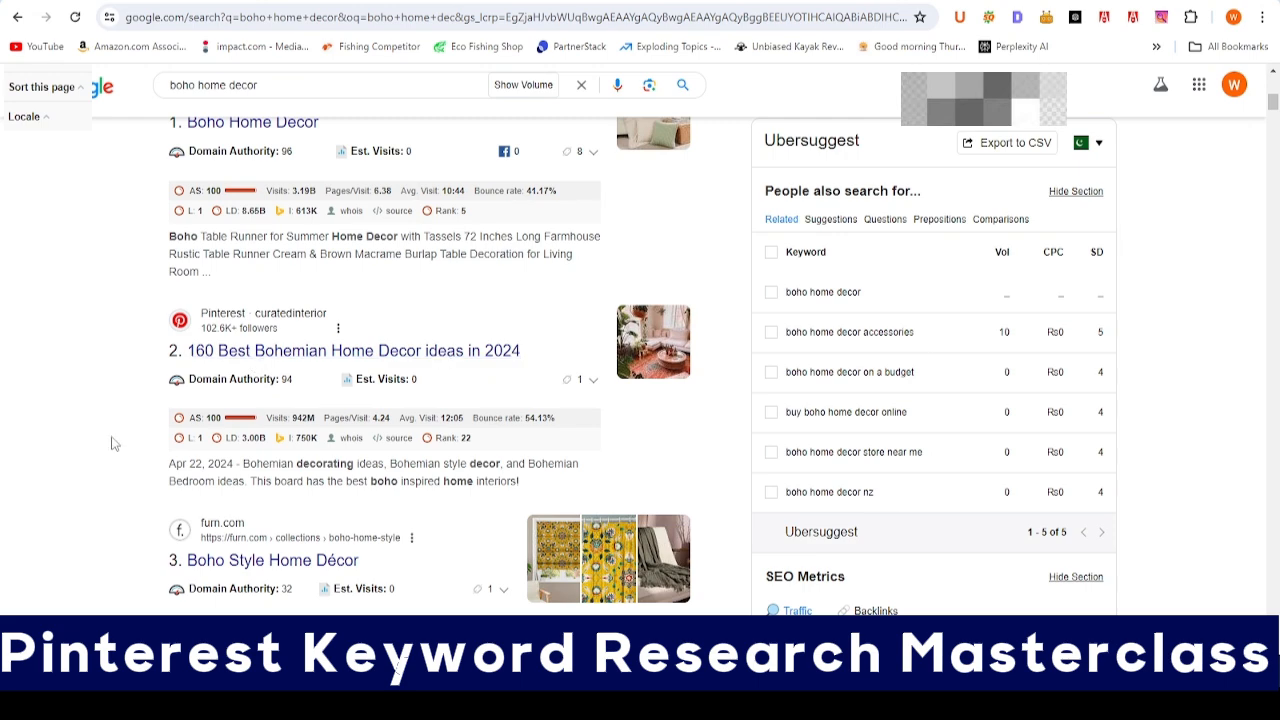
scroll(128, 437, "down", 2)
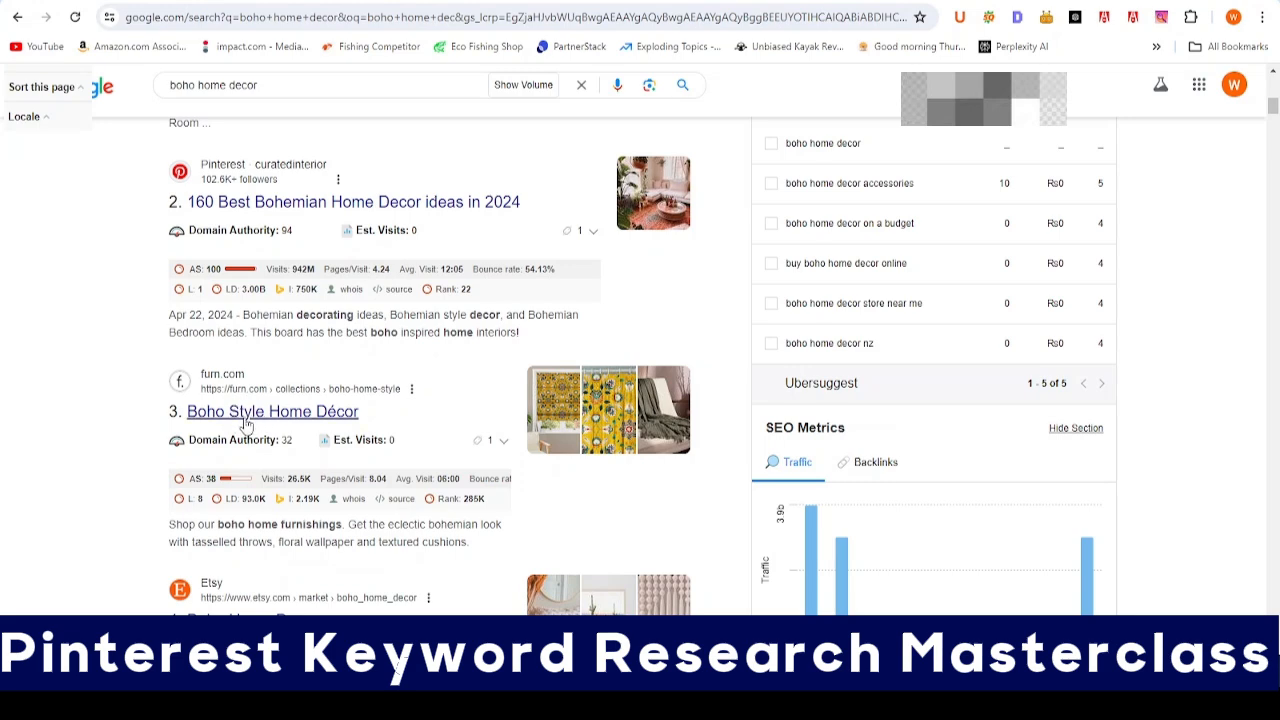
scroll(257, 420, "up", 2)
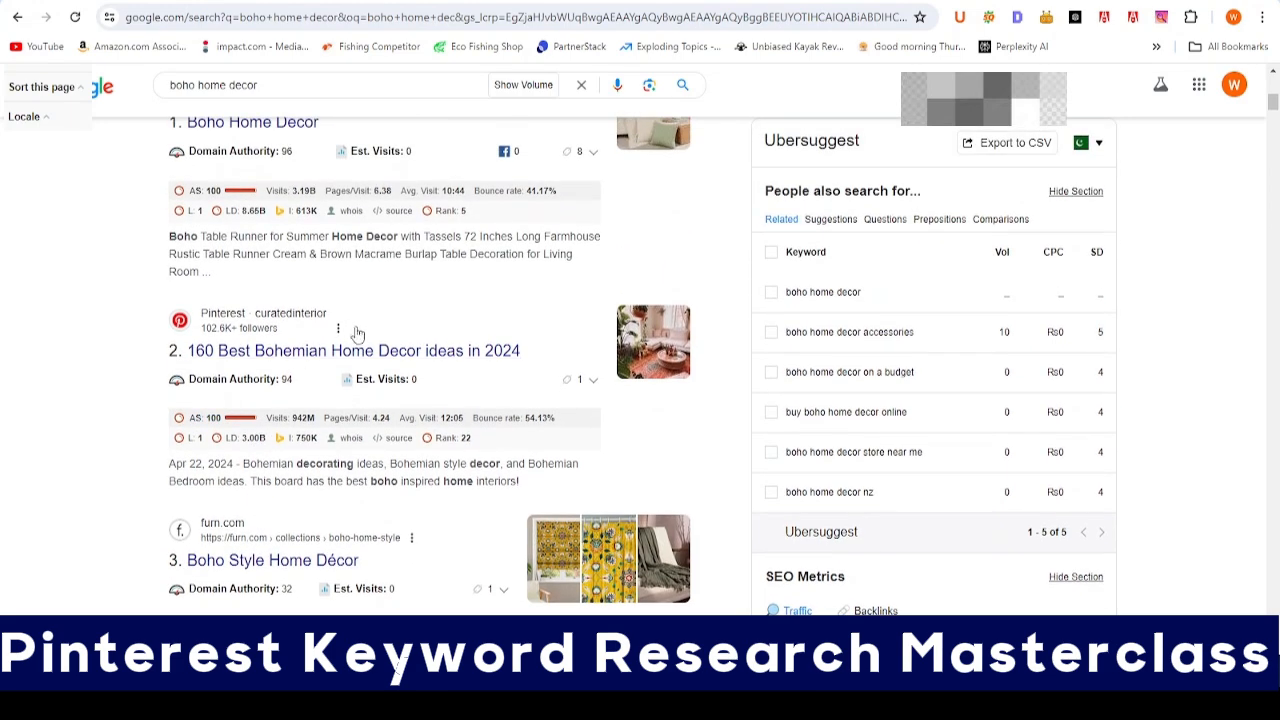
scroll(328, 224, "up", 1)
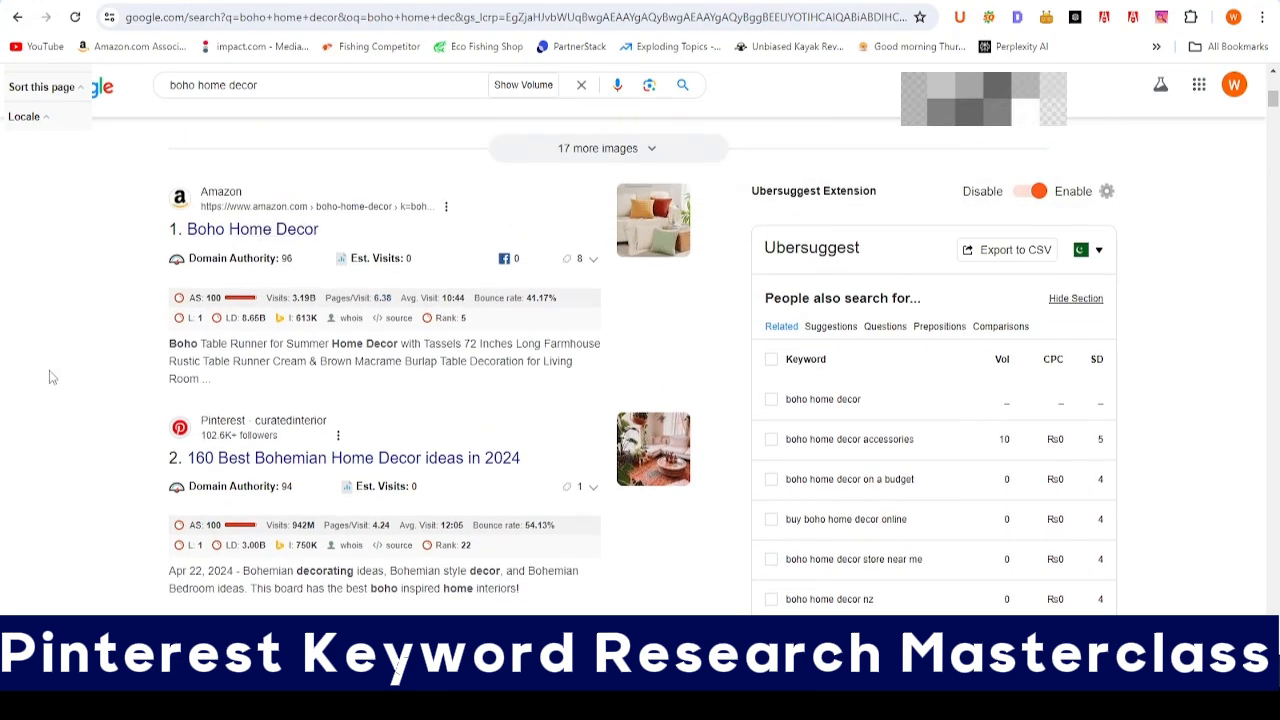
scroll(49, 371, "down", 1)
scroll(130, 290, "up", 1)
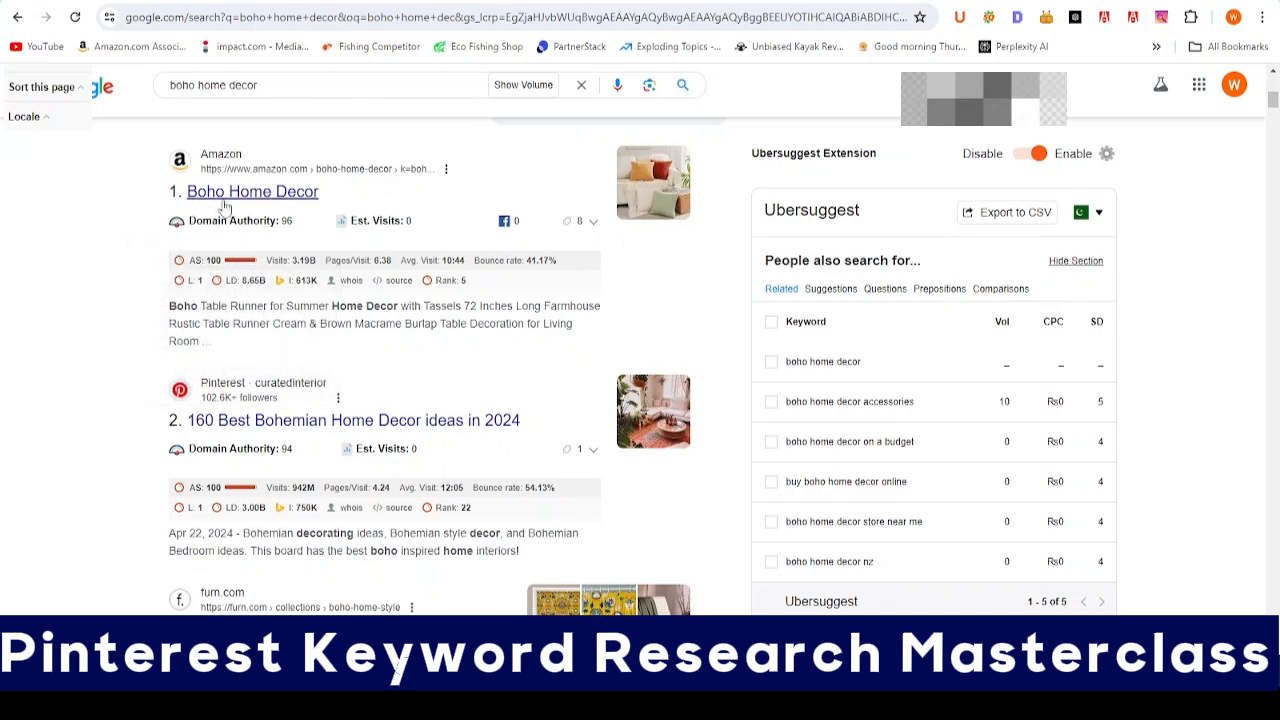
Step: Return to the filtered Semrush keyword list and look over the low-difficulty exact-match home decor keywords
scroll(257, 411, "down", 2)
scroll(622, 133, "up", 2)
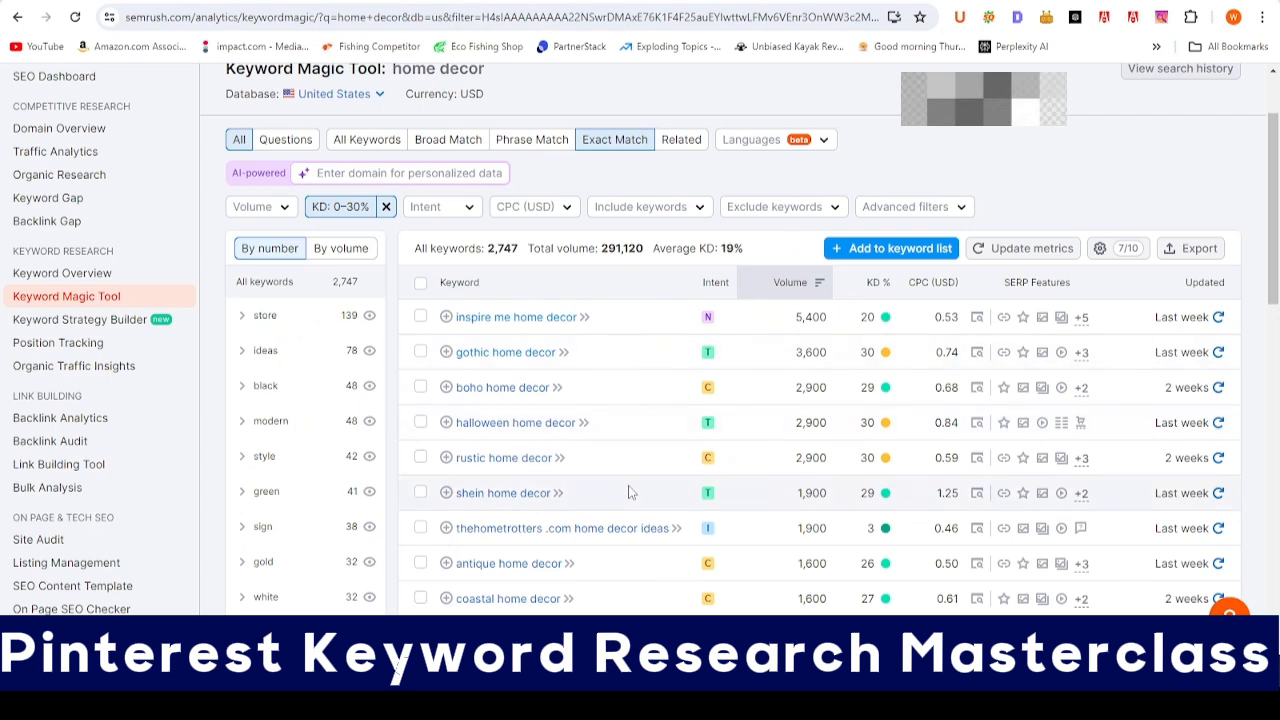
scroll(628, 492, "down", 10)
scroll(628, 492, "up", 10)
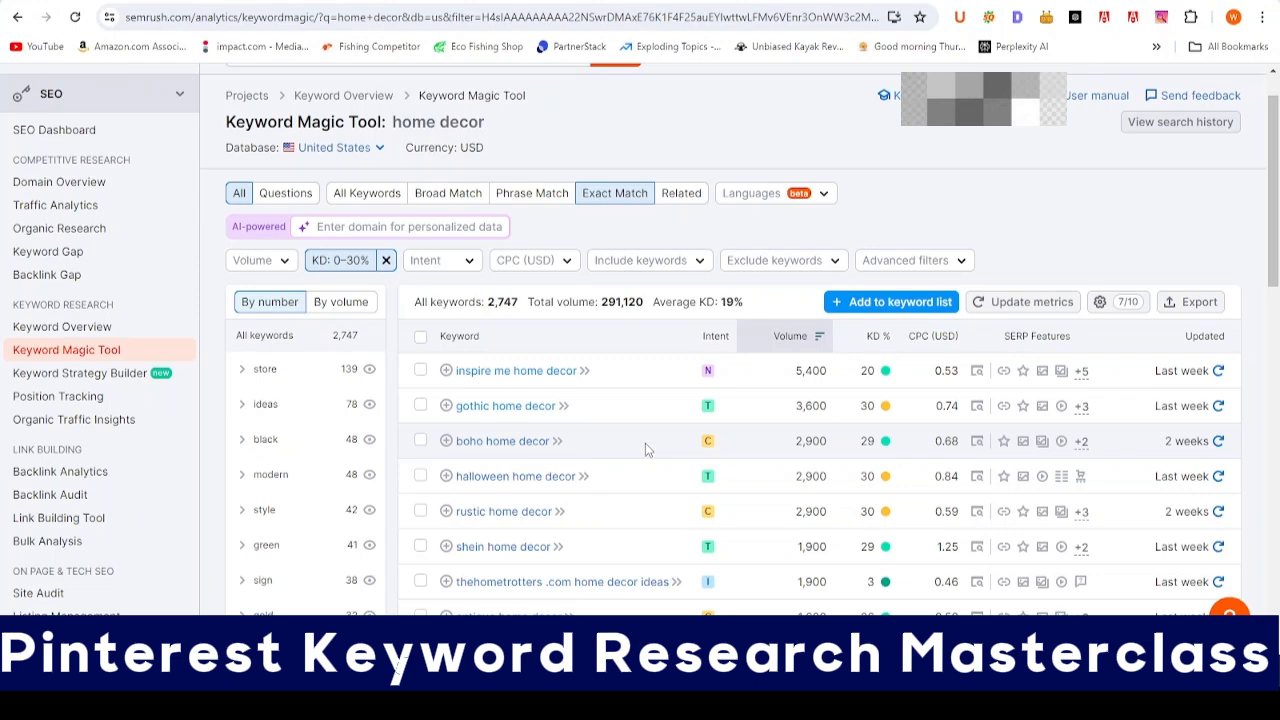
scroll(645, 443, "down", 2)
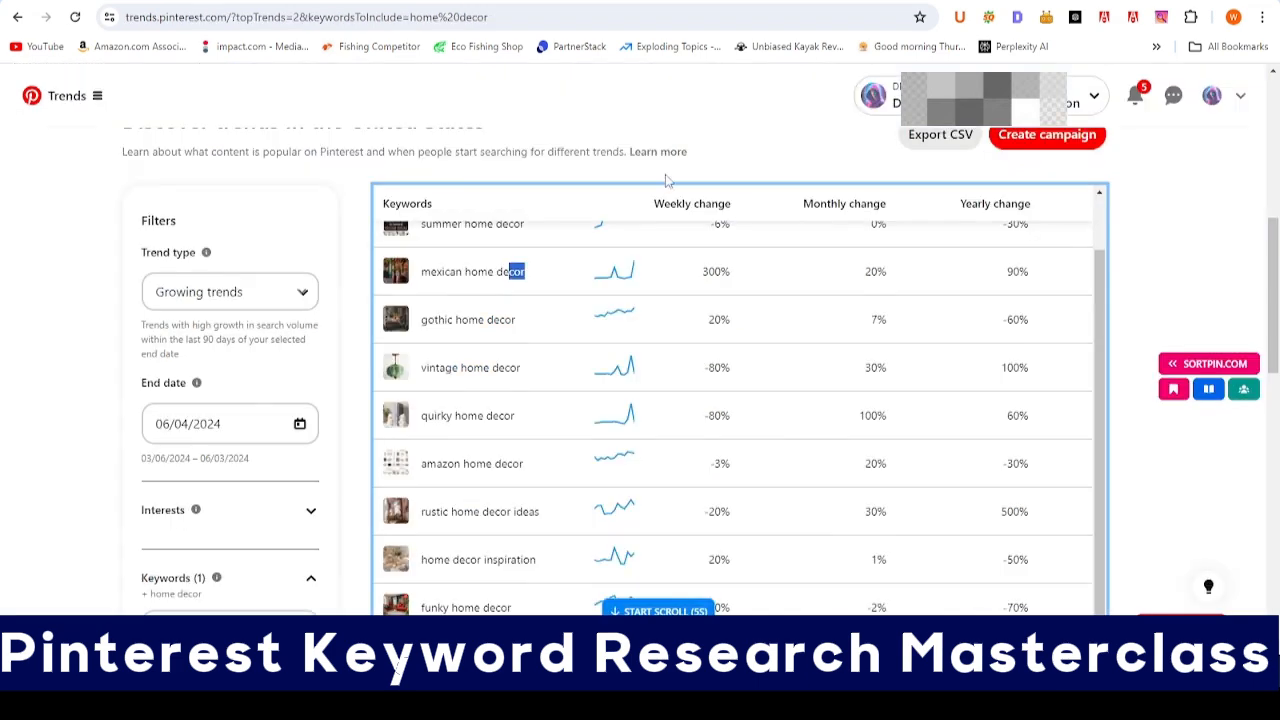
Step: Leave the Pinterest Trends page and open the Pinterest business hub in place of the analytics overview
scroll(668, 181, "up", 7)
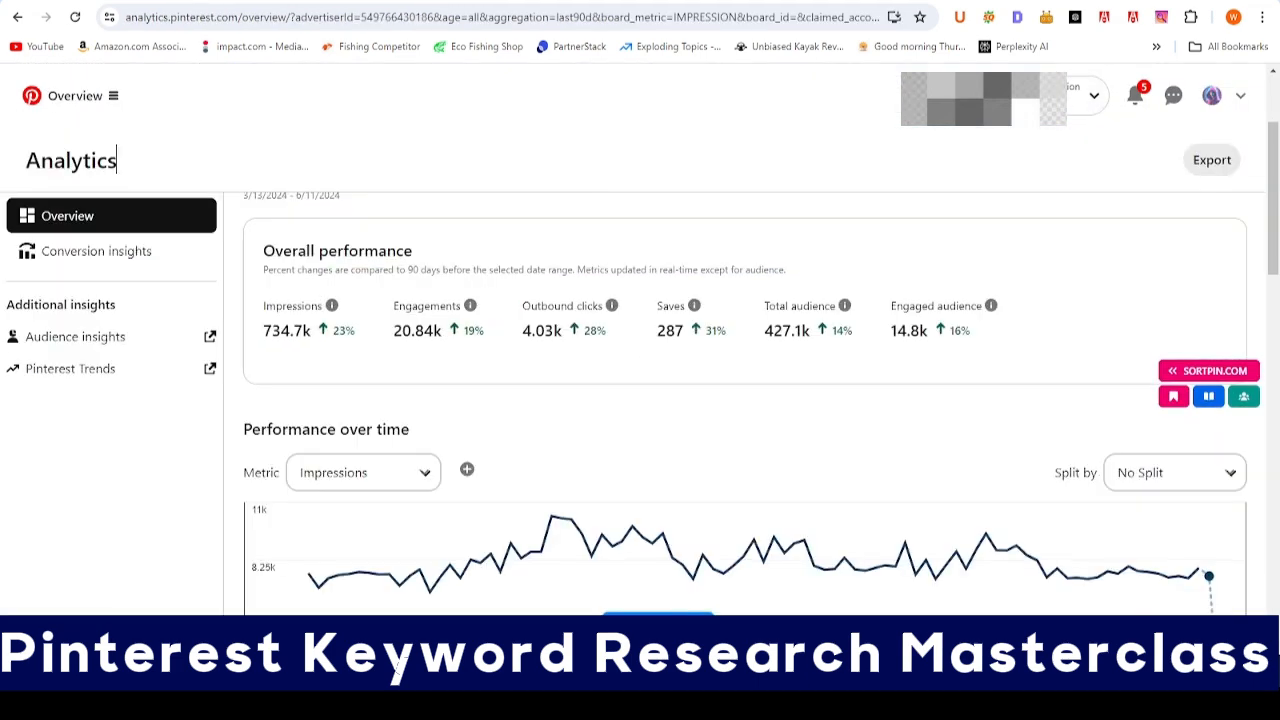
left_click(317, 17)
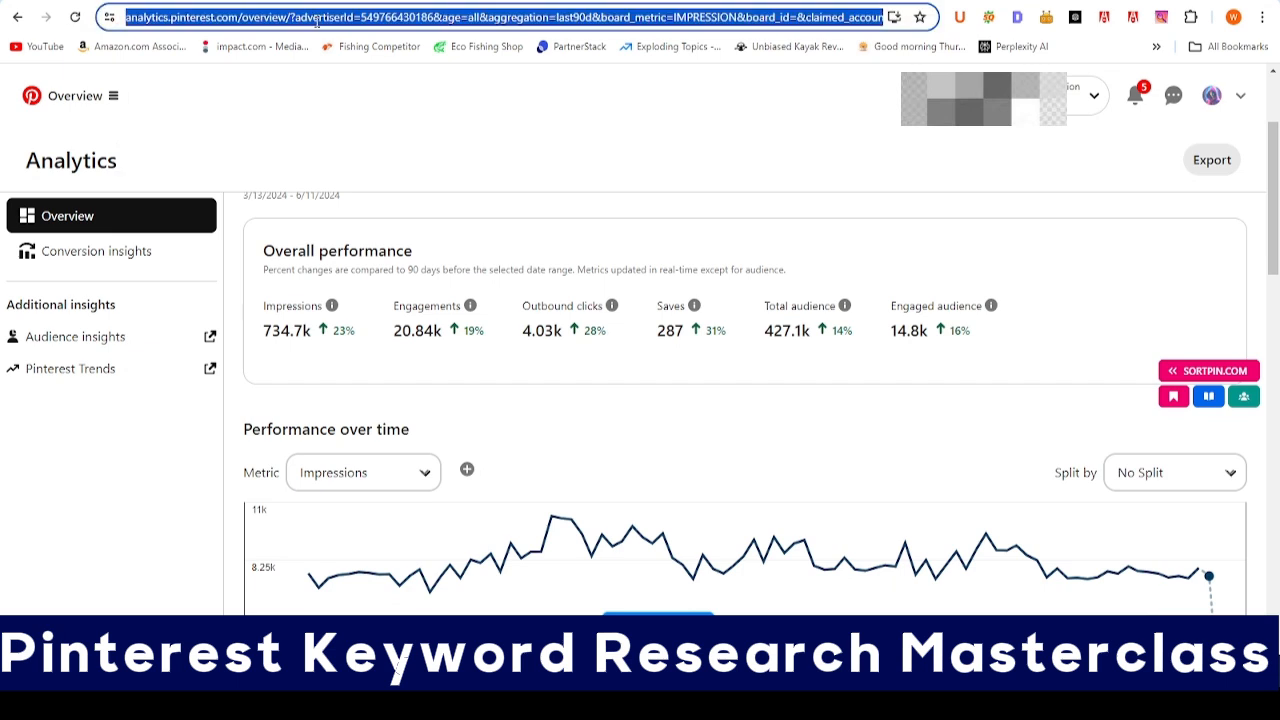
type("pi")
key("Return")
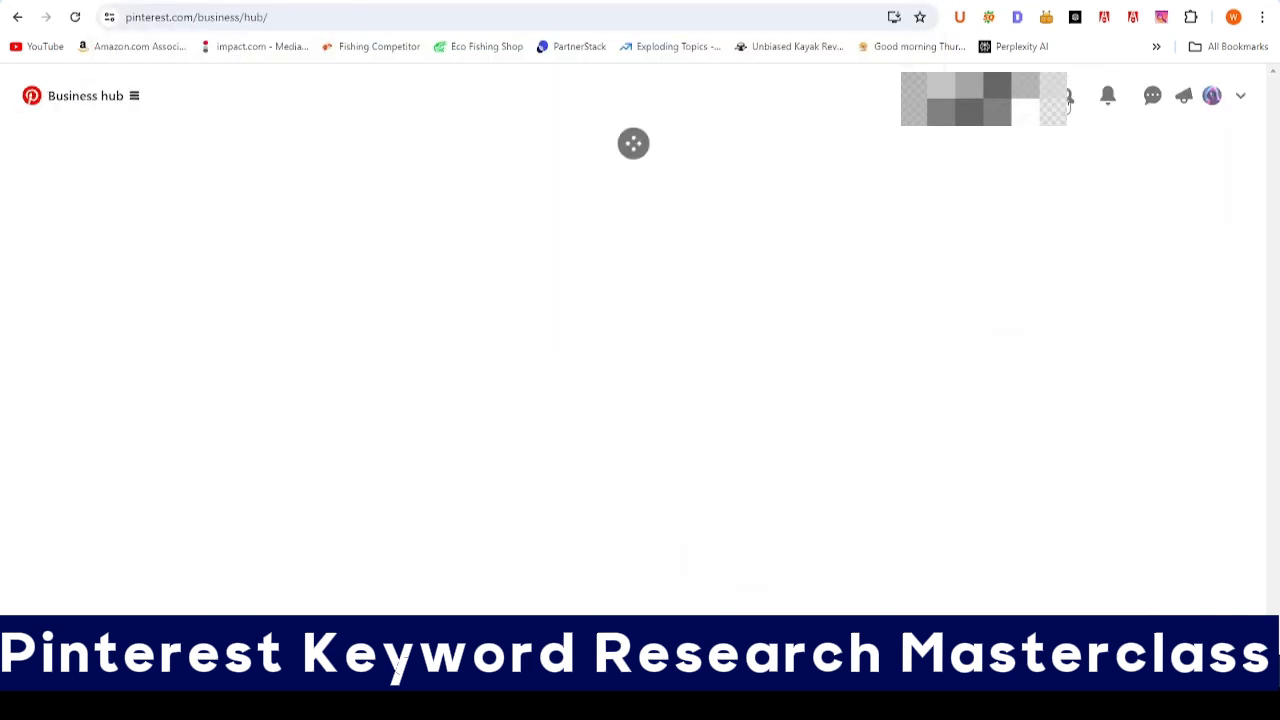
Step: Enter "home decor" in the Pinterest search and check the suggestions with the letters a and b added
left_click(1068, 104)
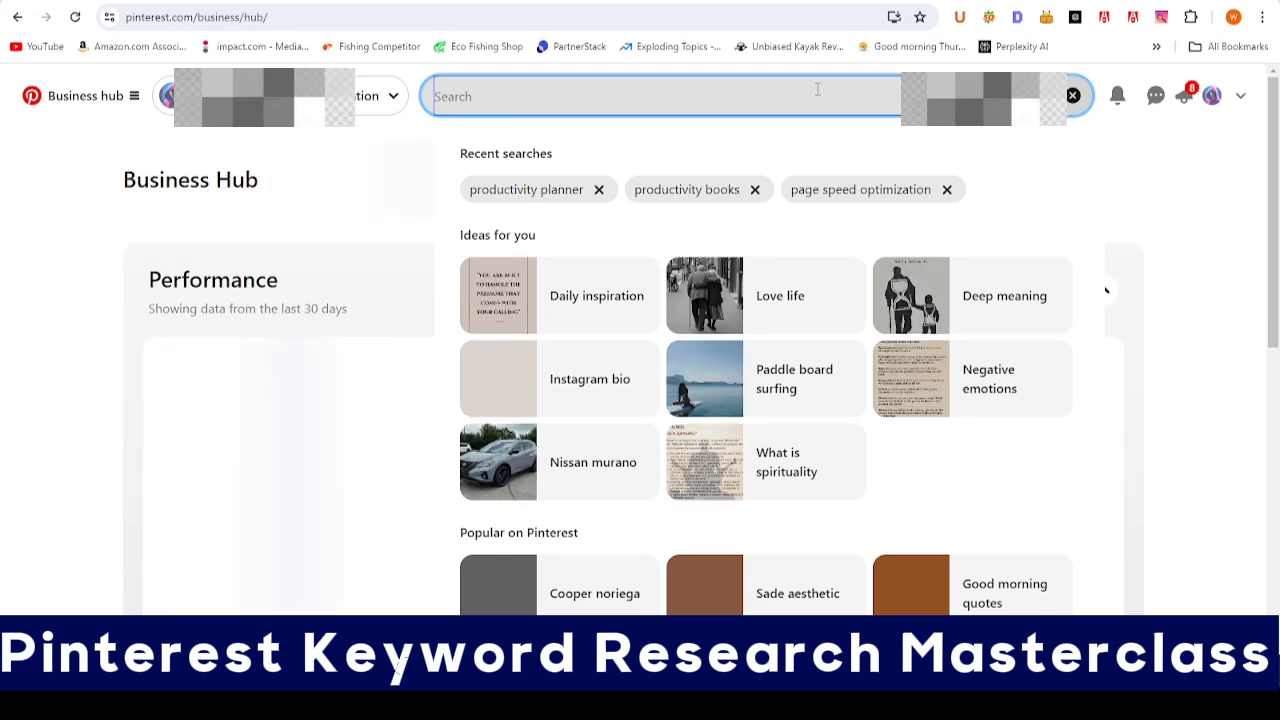
type("home d")
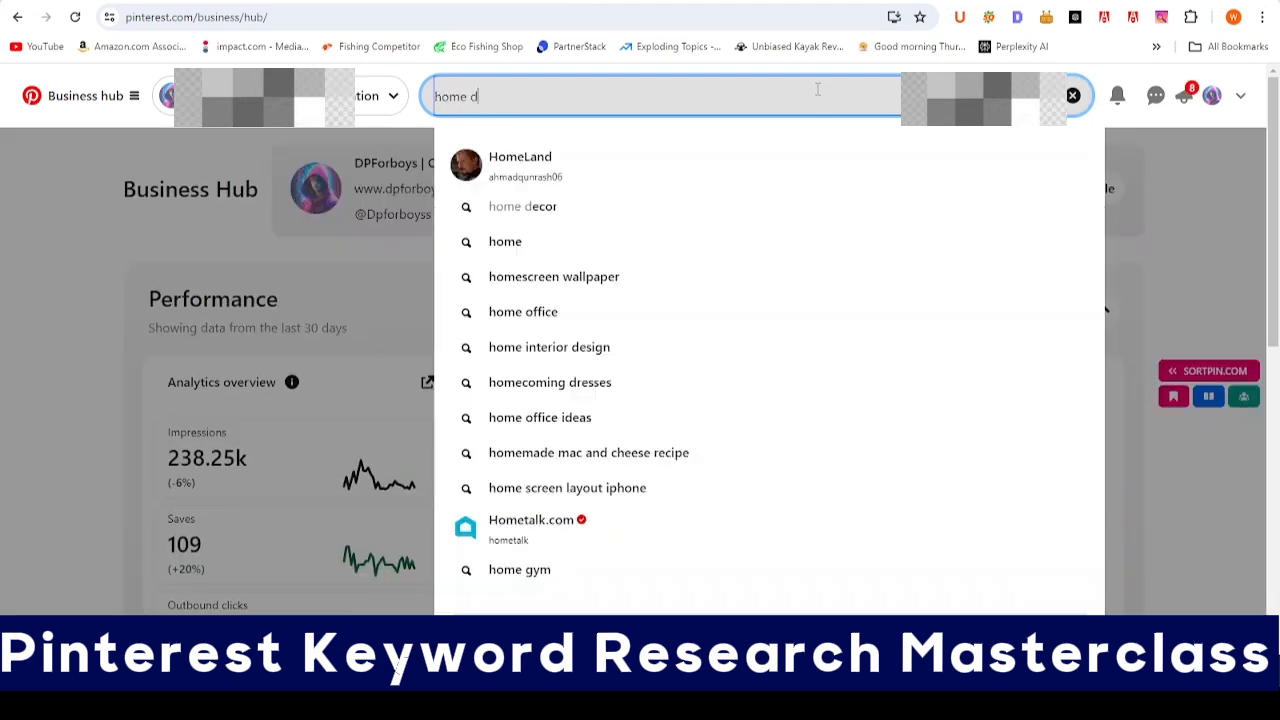
type("ecor ")
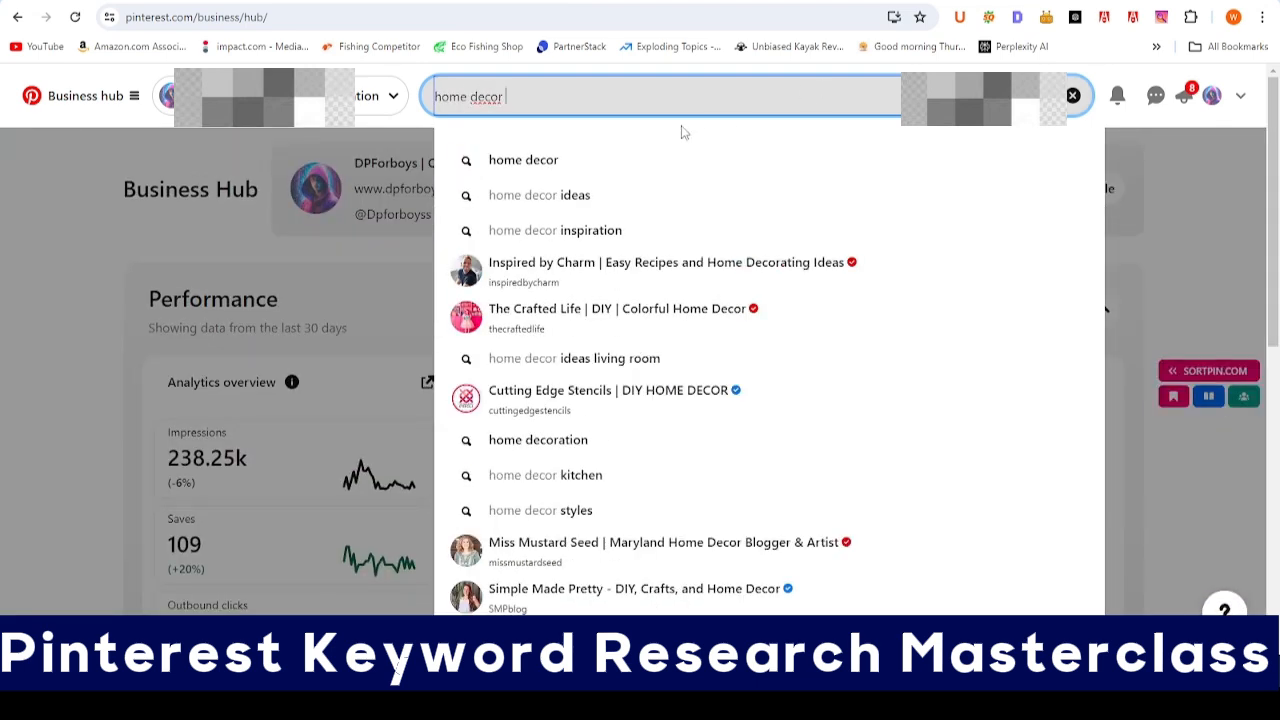
type("a")
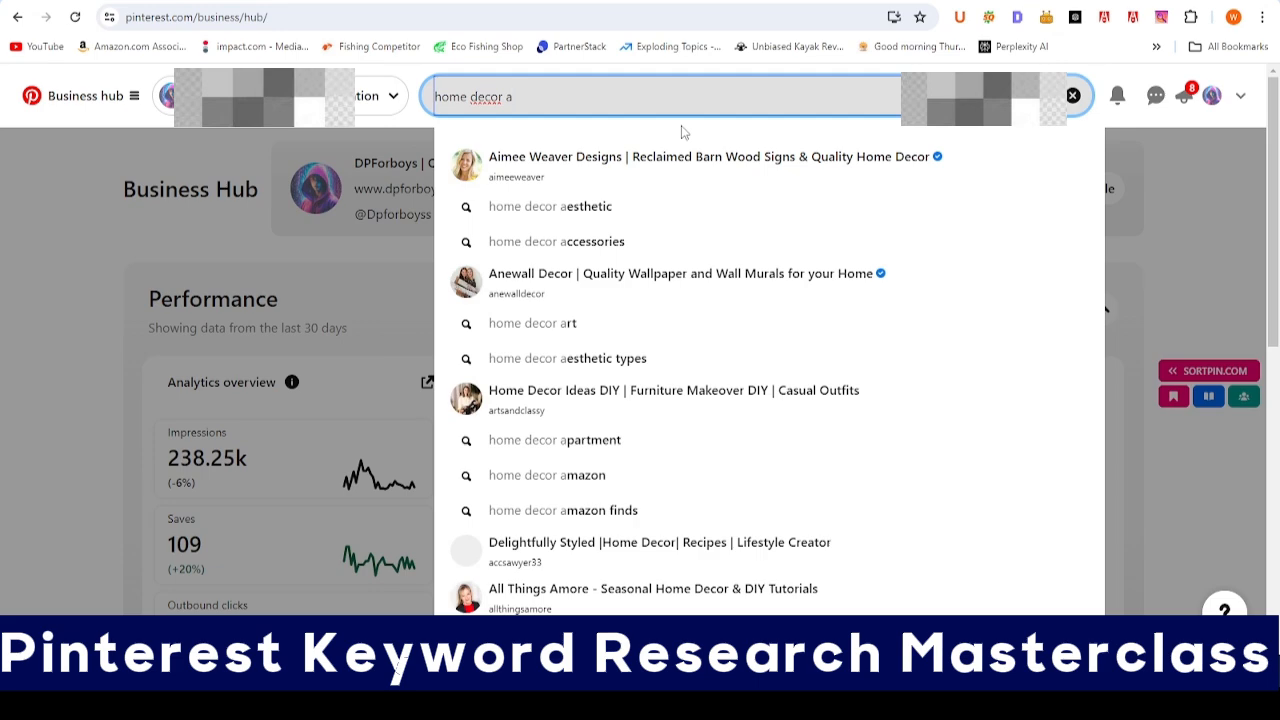
key("BackSpace")
type("b")
key("BackSpace")
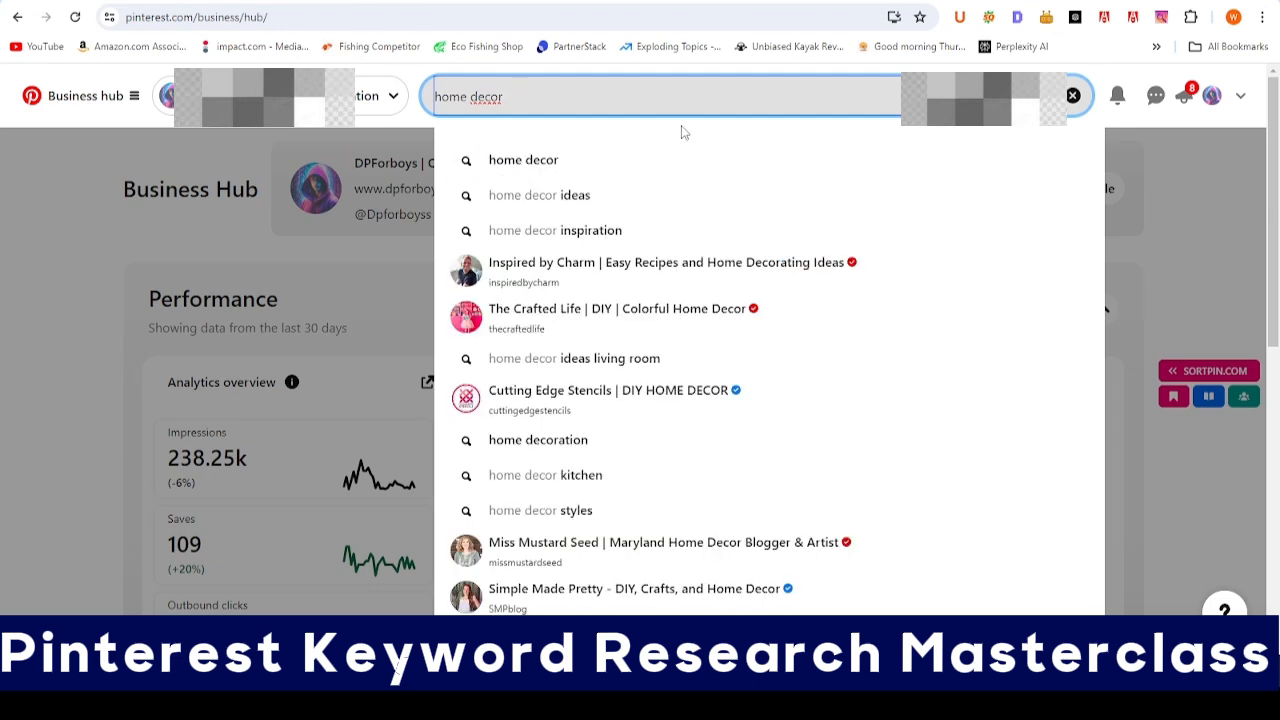
Step: Check the Pinterest search suggestions for "home decor" followed by c, z and t, and clear the search
type("c")
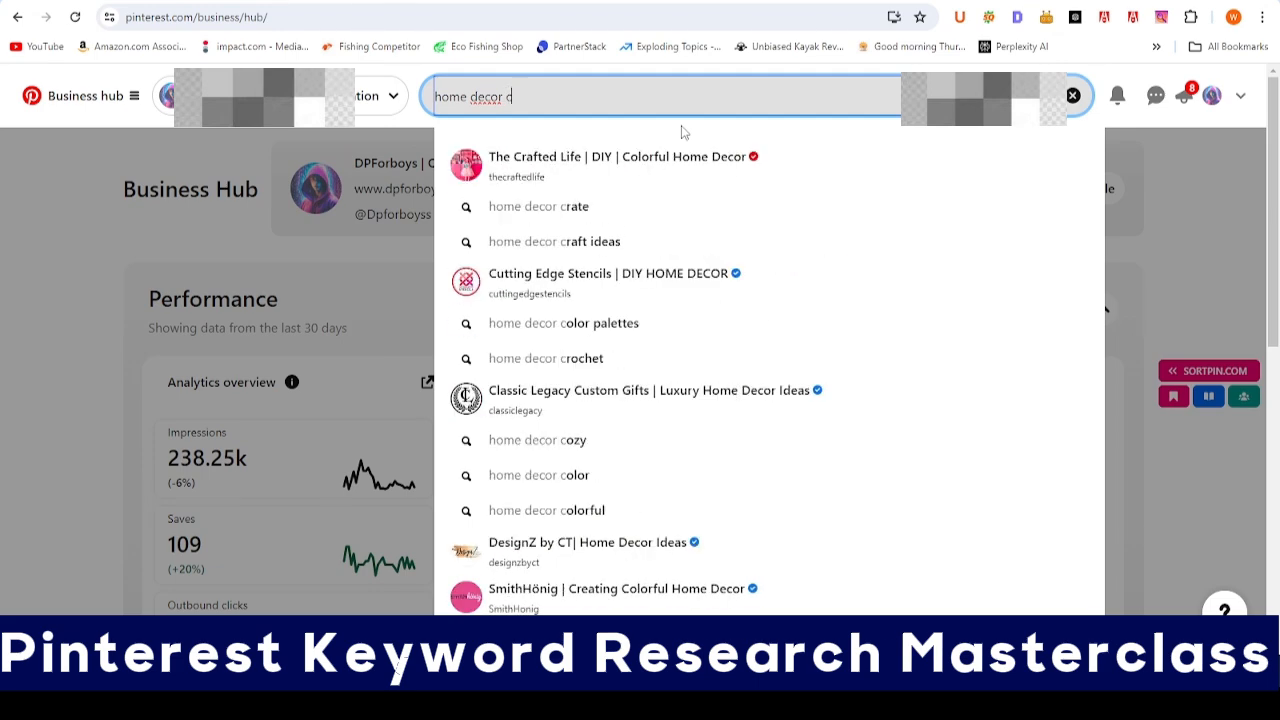
key("BackSpace")
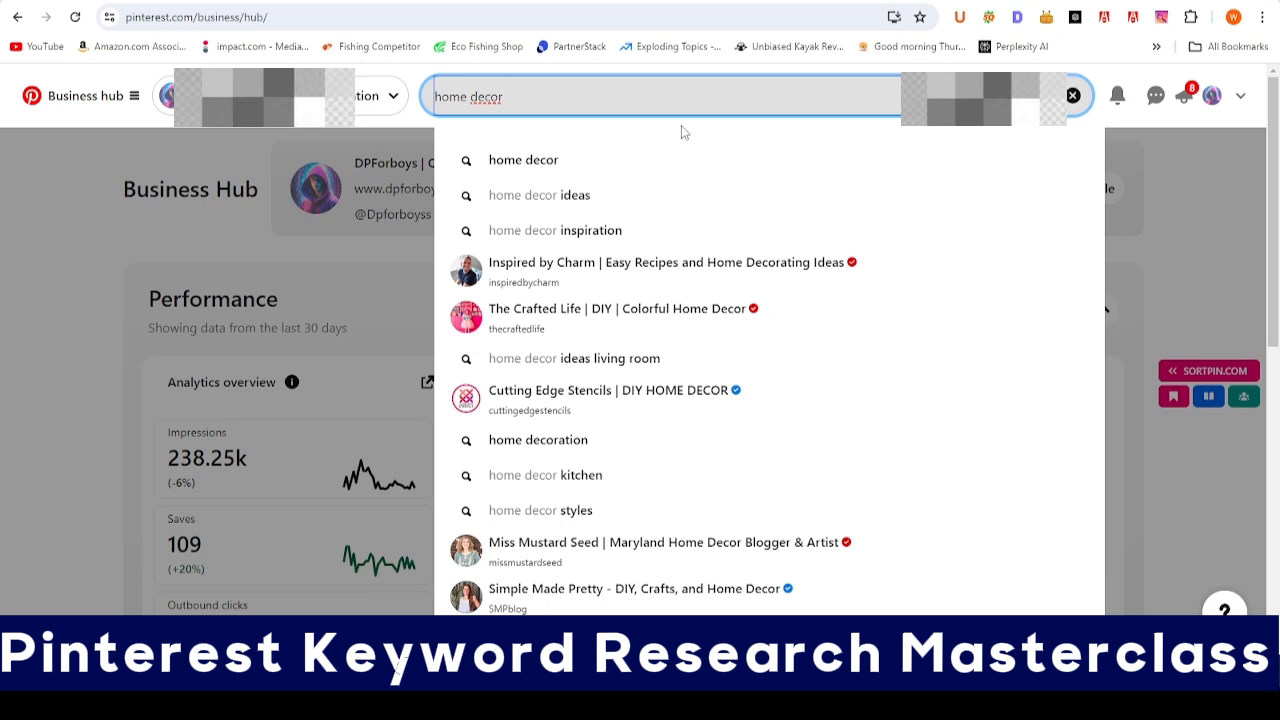
type("z")
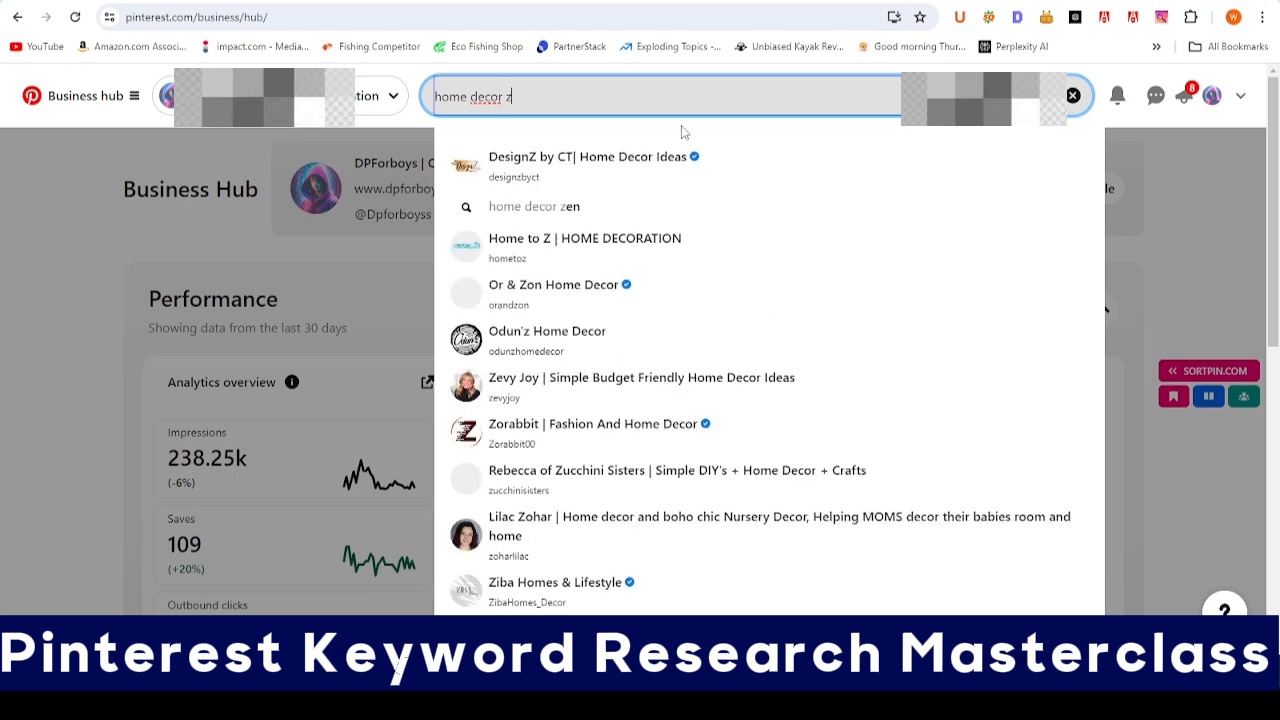
key("BackSpace")
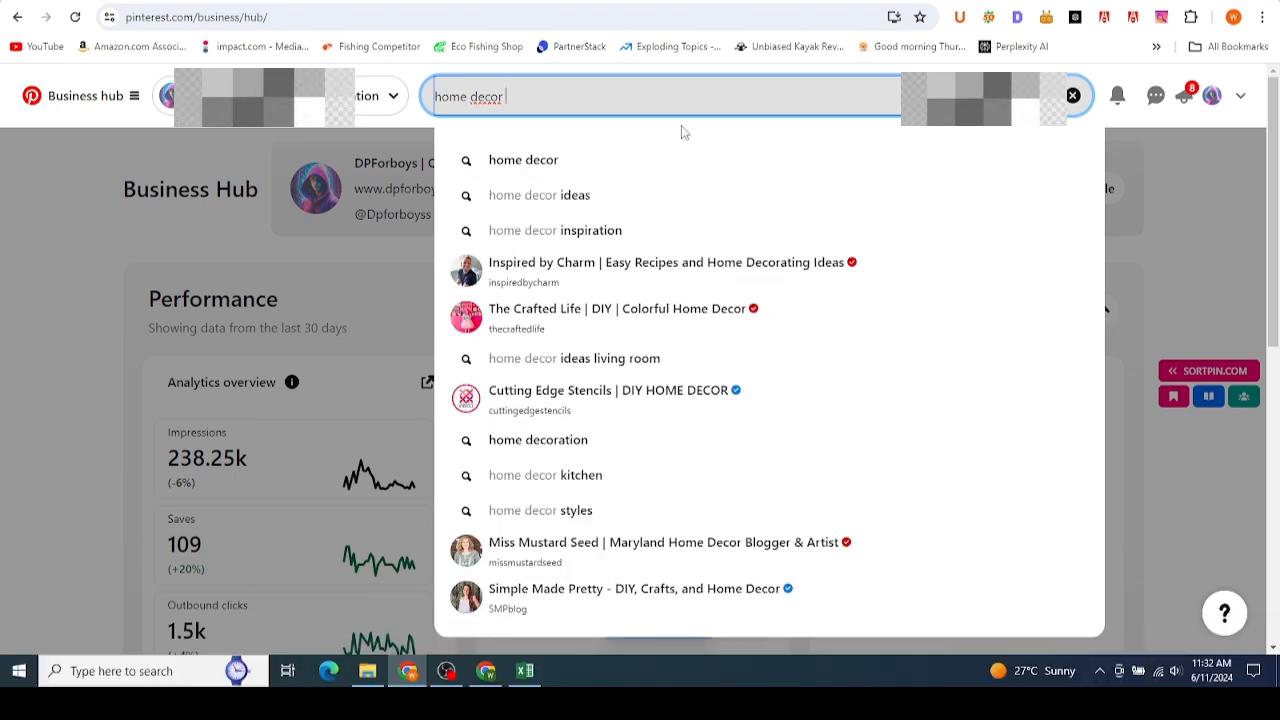
type("t")
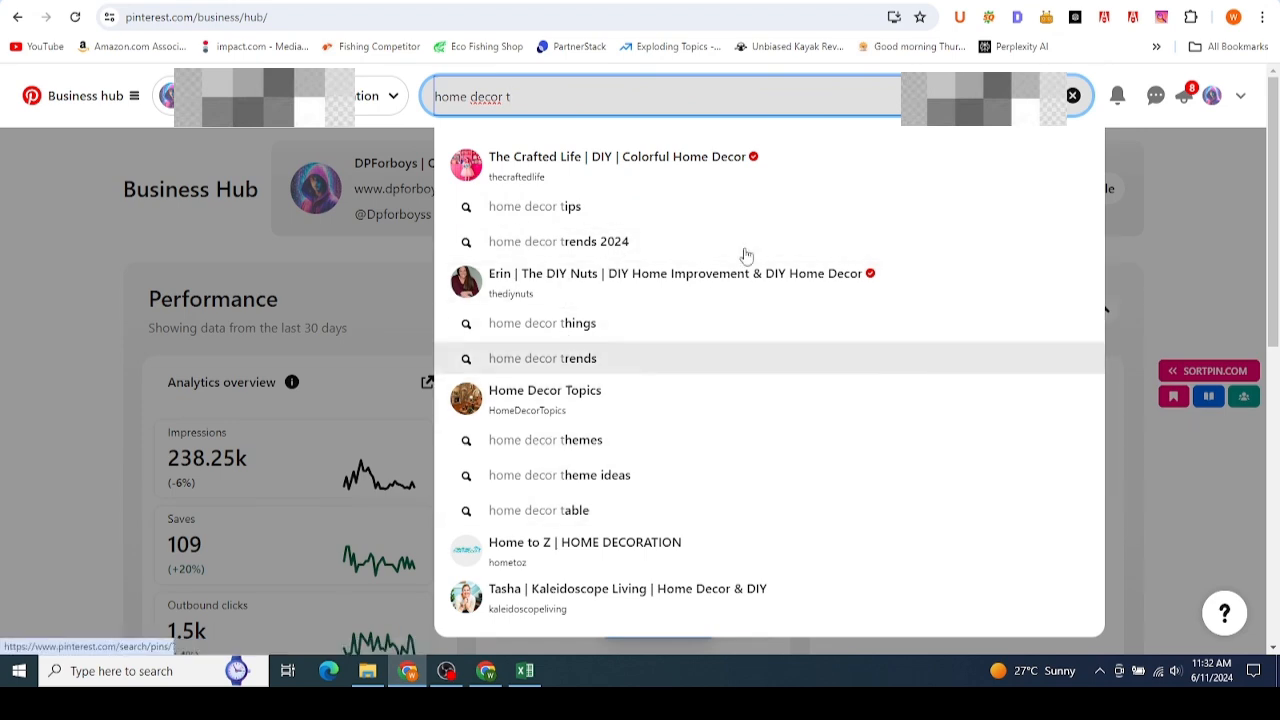
left_click(1072, 95)
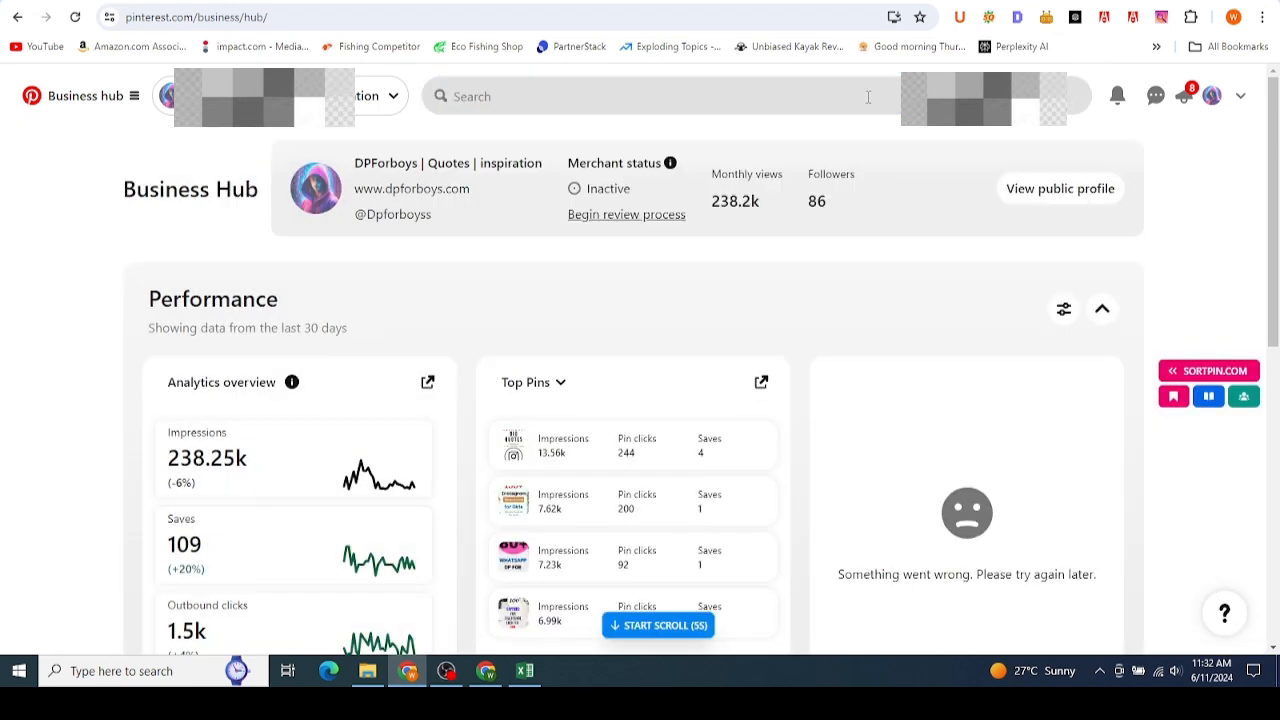